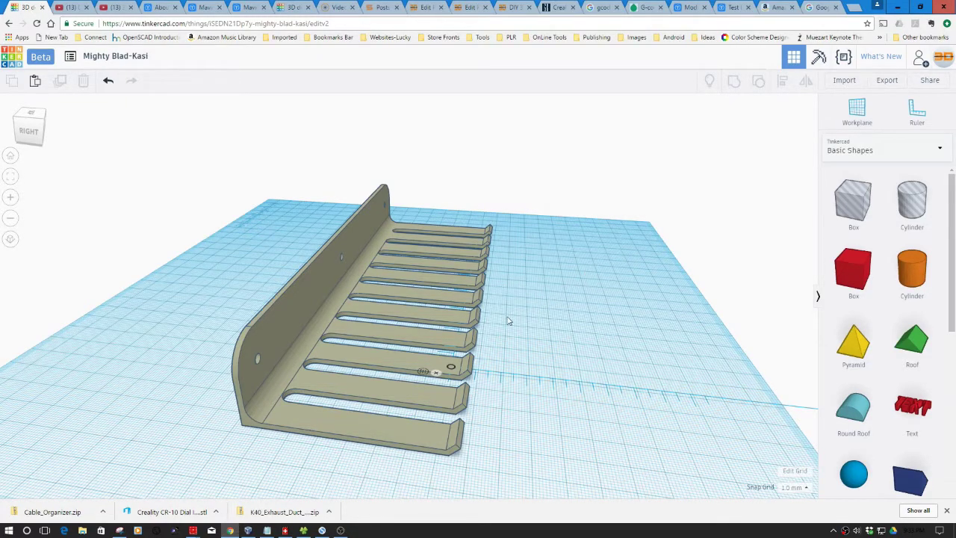
Step: Use the Ruler to change the comb's length from 212.00 to 190 mm
right_drag(518, 364, 357, 360)
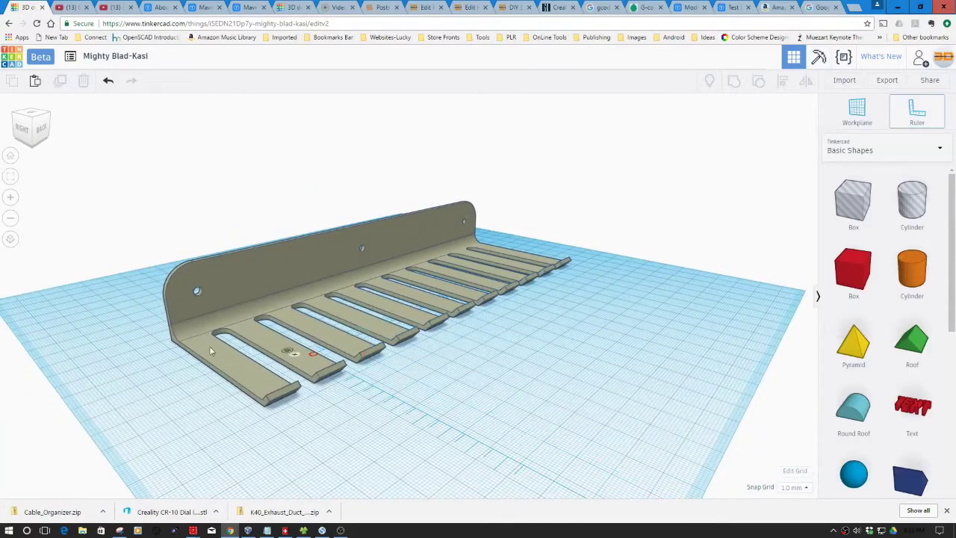
click(158, 345)
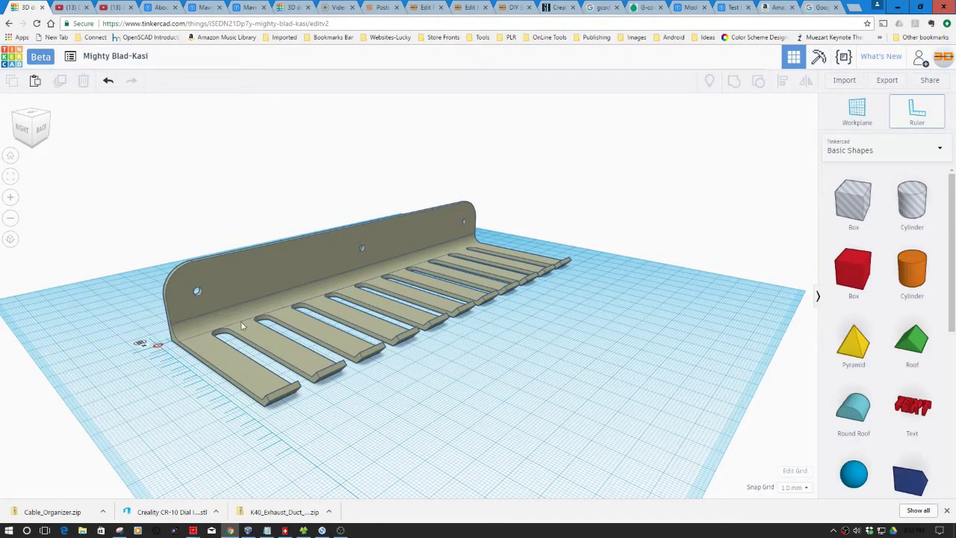
click(276, 287)
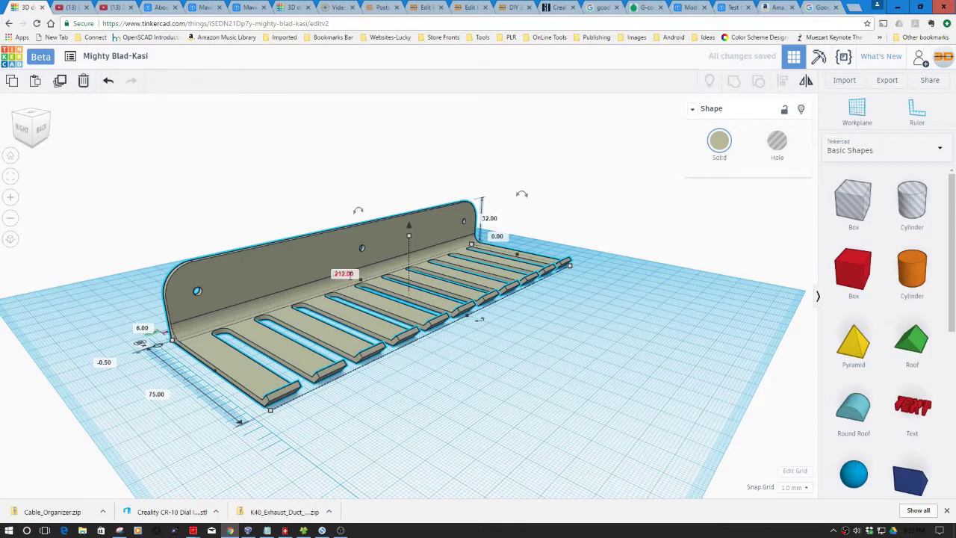
click(347, 274)
click(344, 274)
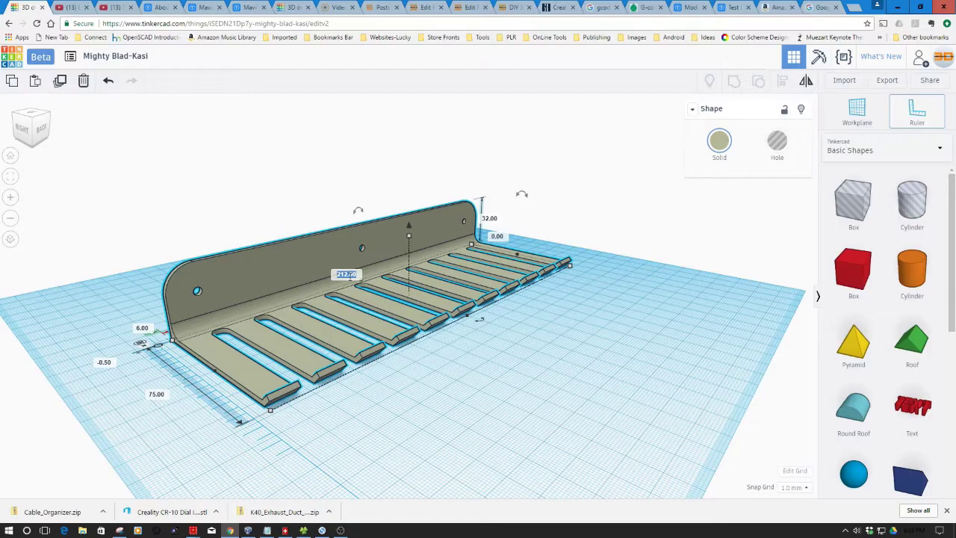
key(Return)
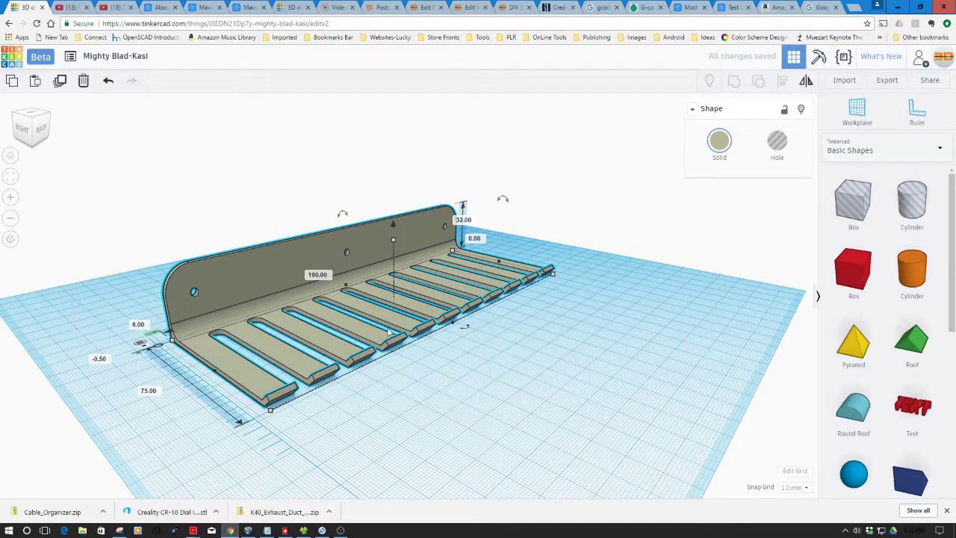
Step: Drop a Basic Shapes box, a 20 × 20 × 20 mm red cube, left of the comb
scroll(370, 388, down, 5)
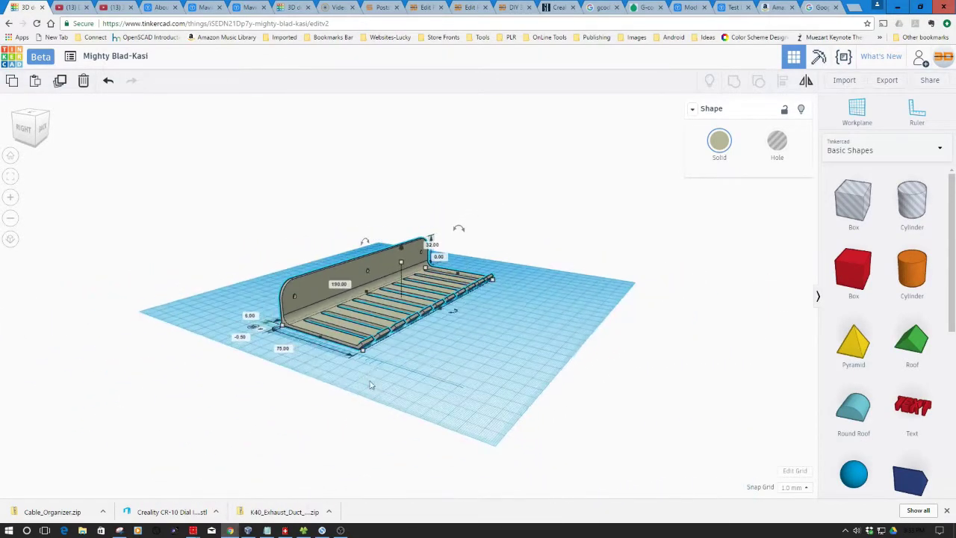
right_drag(384, 384, 358, 399)
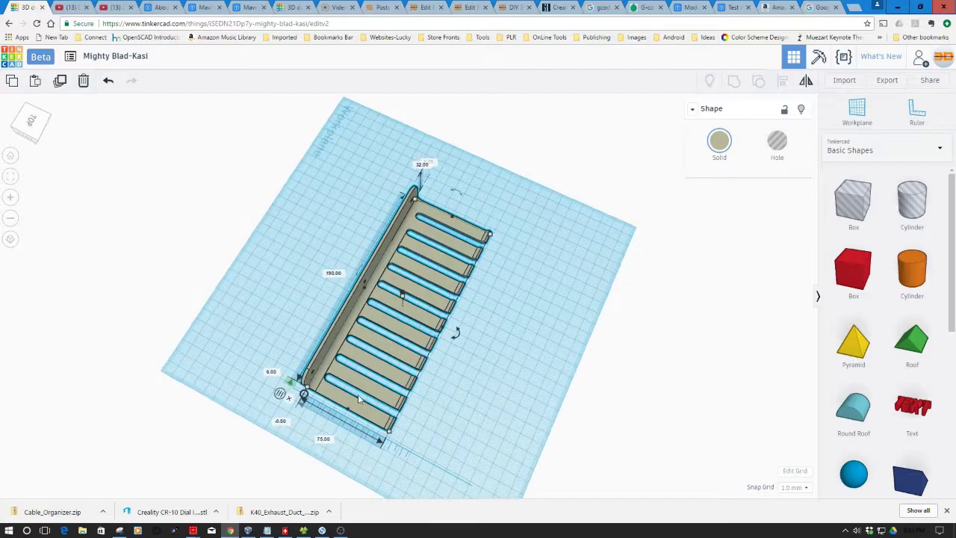
click(358, 399)
right_drag(452, 420, 512, 399)
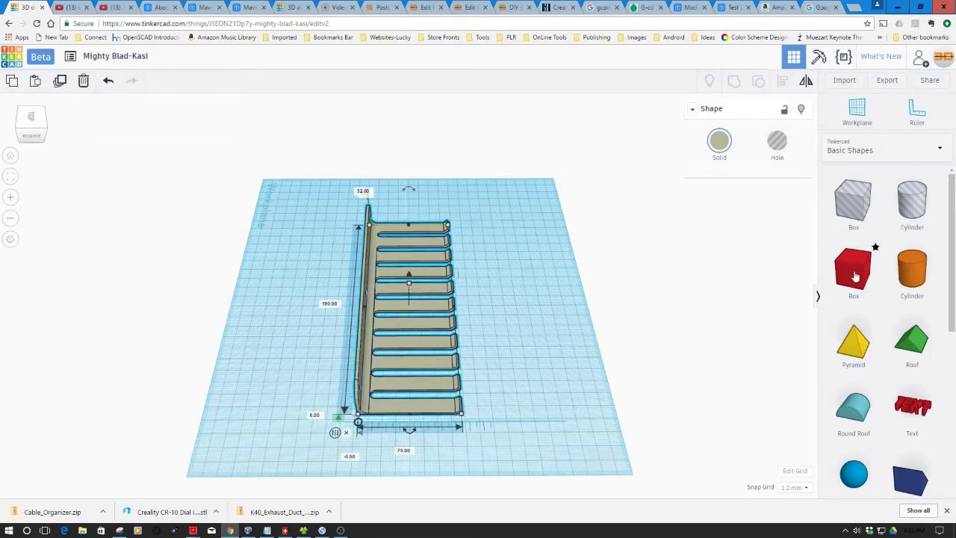
drag(855, 276, 251, 345)
right_drag(286, 390, 294, 345)
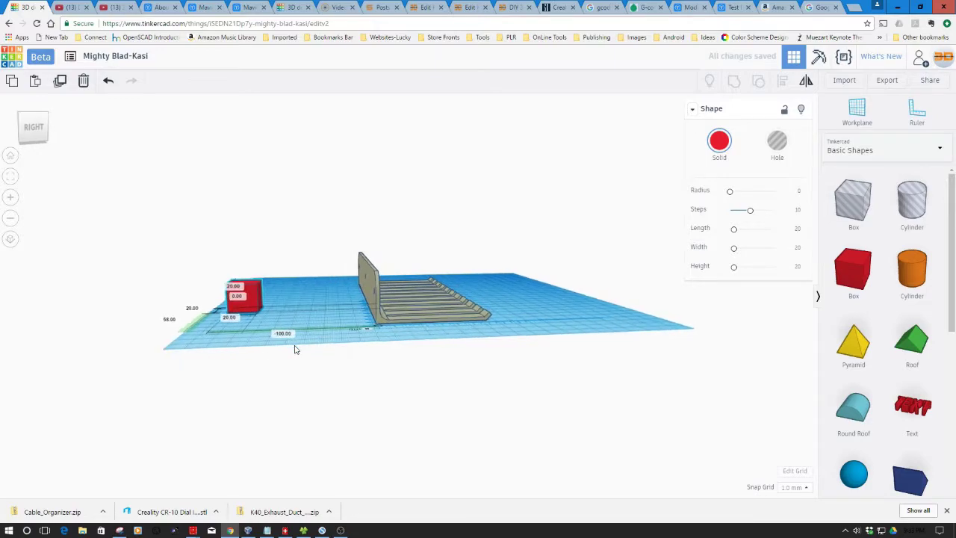
click(371, 301)
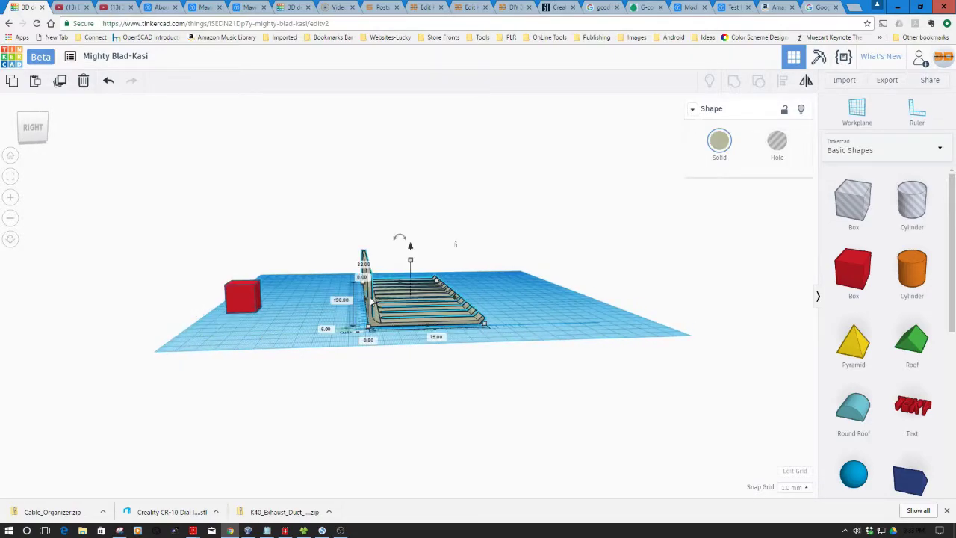
scroll(371, 300, up, 3)
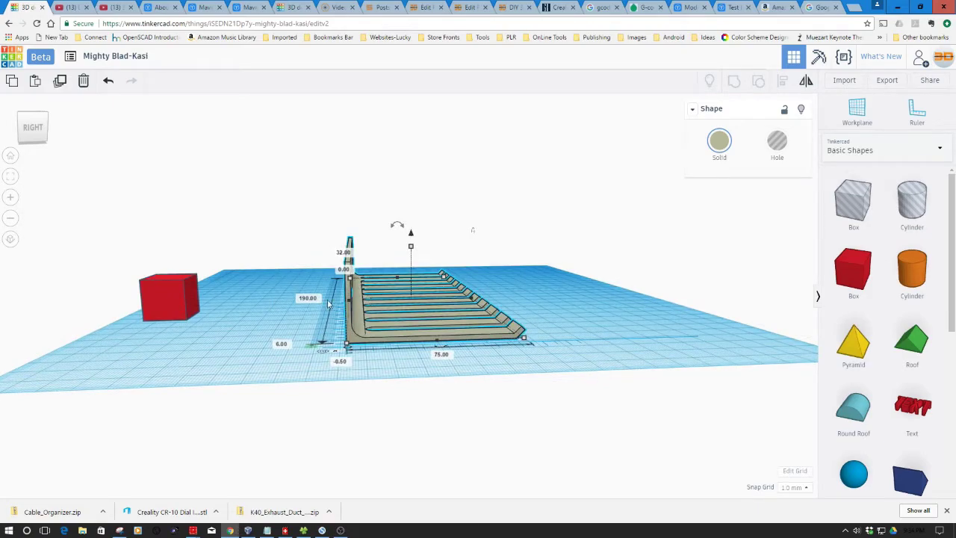
right_drag(192, 345, 229, 357)
Step: Resize the red box to 32 mm tall, 30 mm wide and 26 mm long
click(228, 356)
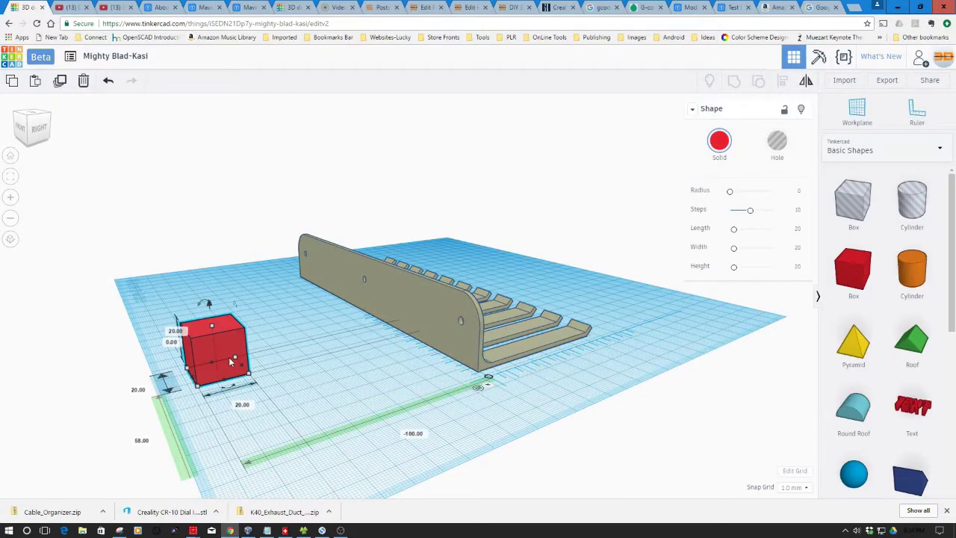
click(185, 333)
text(32)
key(Return)
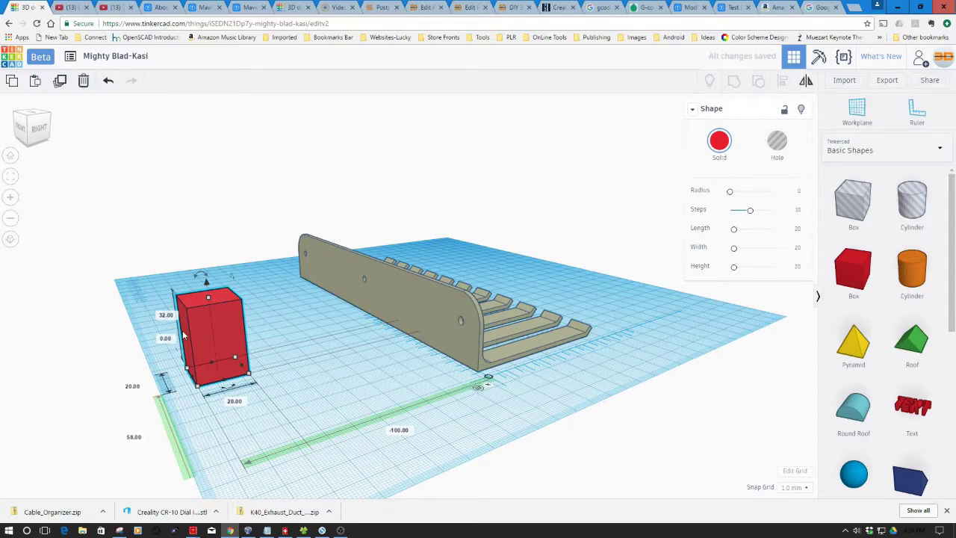
click(235, 401)
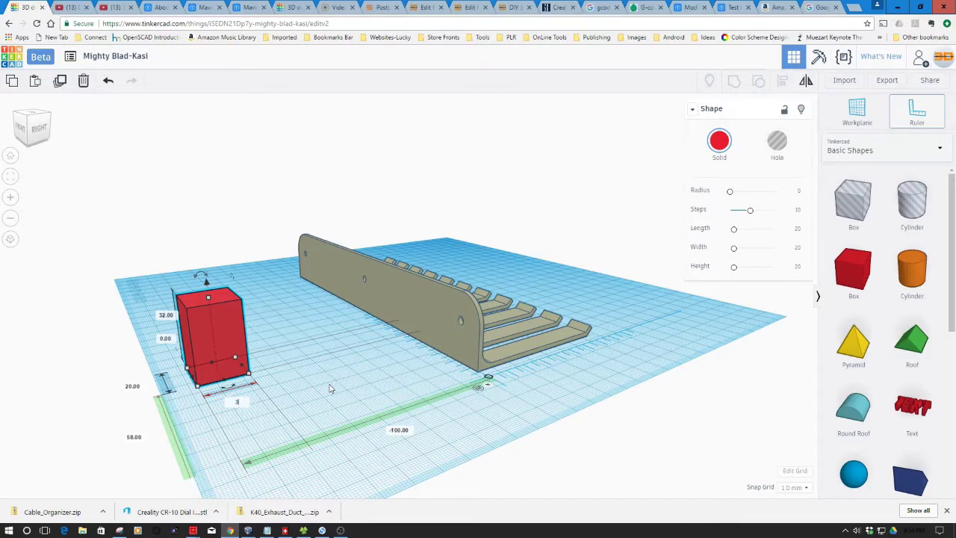
text(30)
key(Return)
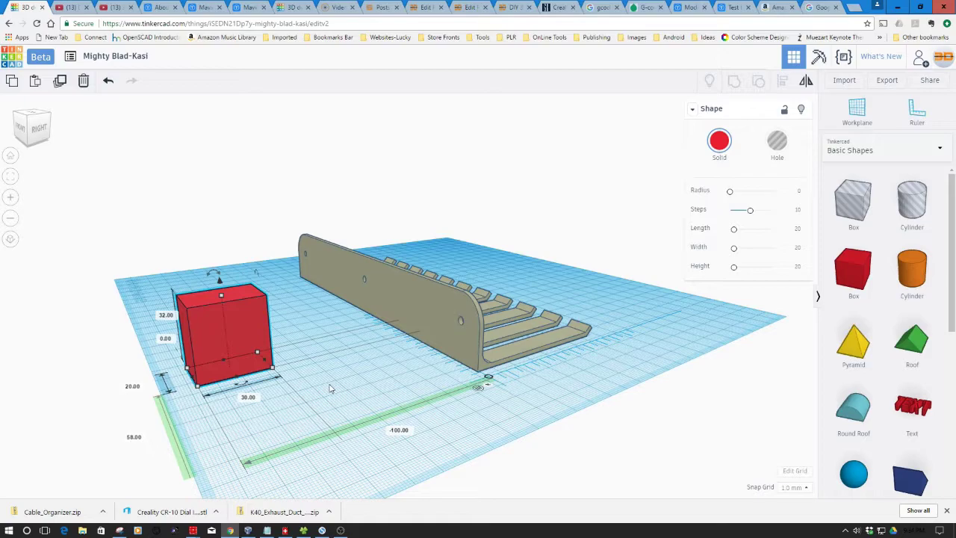
click(132, 387)
text(26)
key(Return)
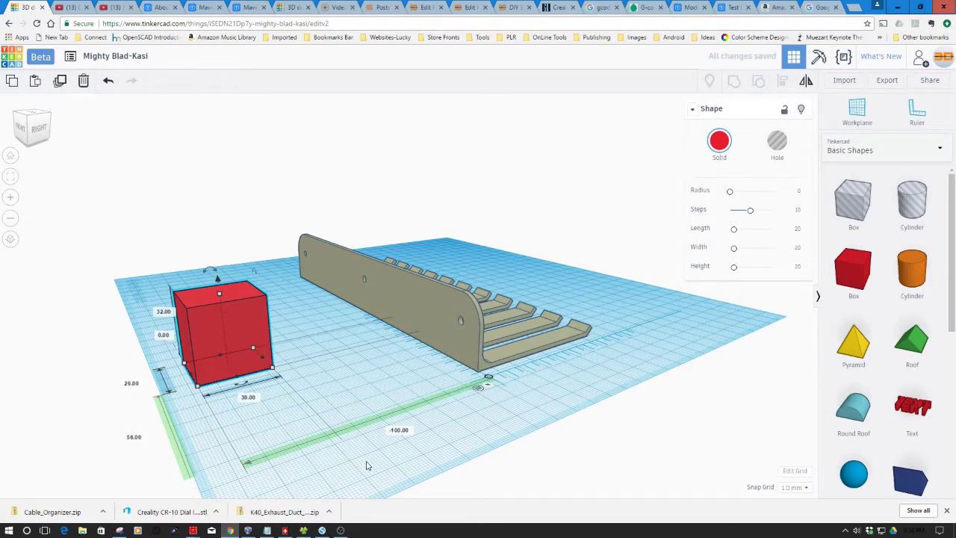
Step: Move the red box beside the comb's back plate and add a box hole shape
right_drag(333, 382, 290, 449)
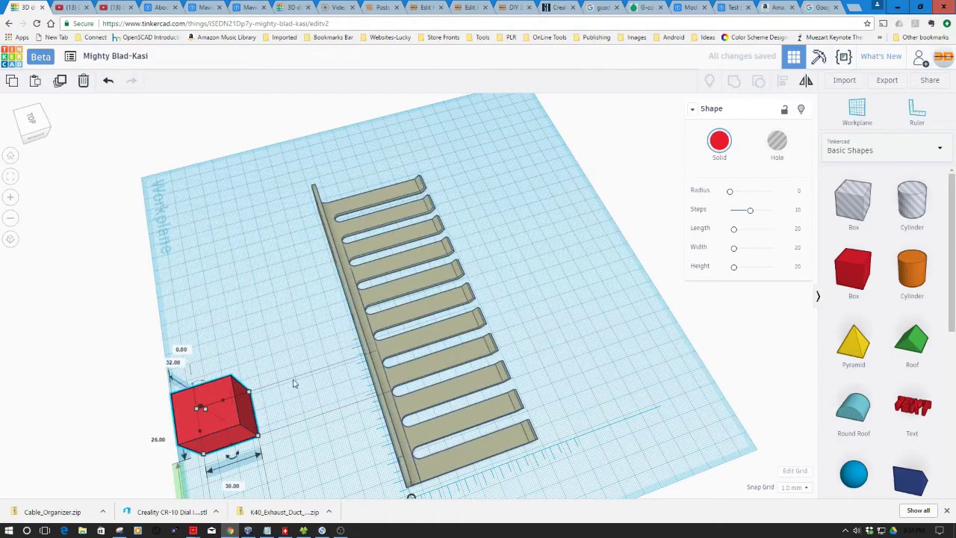
mouse_move(294, 383)
mouse_down()
mouse_move(358, 317)
mouse_move(342, 315)
mouse_move(345, 327)
mouse_move(342, 264)
mouse_move(320, 200)
mouse_move(331, 300)
mouse_move(398, 532)
mouse_move(351, 323)
mouse_move(312, 340)
mouse_up()
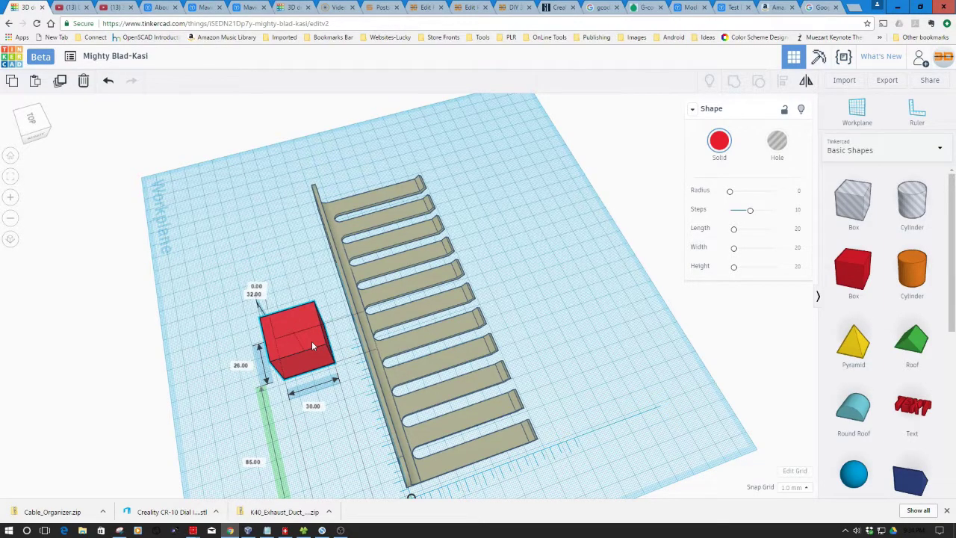
right_drag(218, 410, 245, 379)
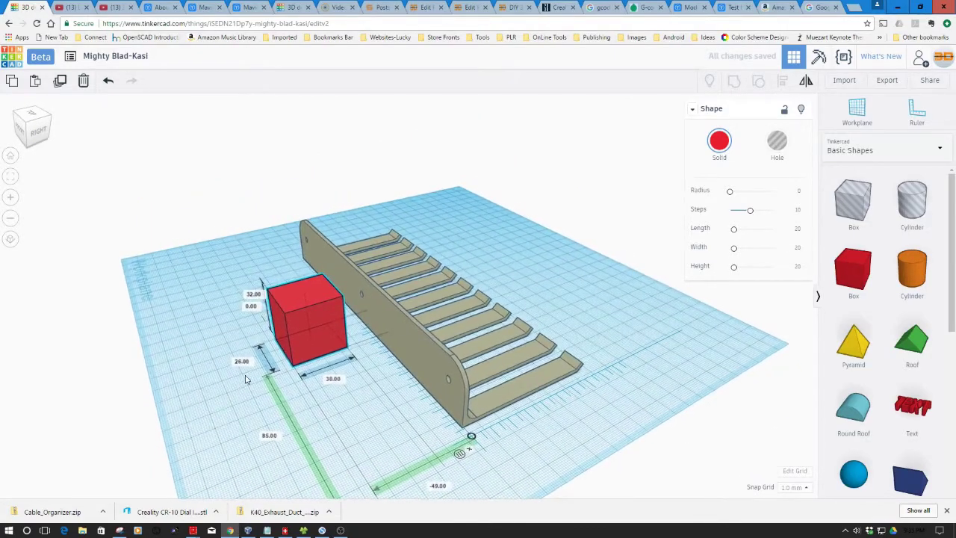
drag(847, 202, 209, 393)
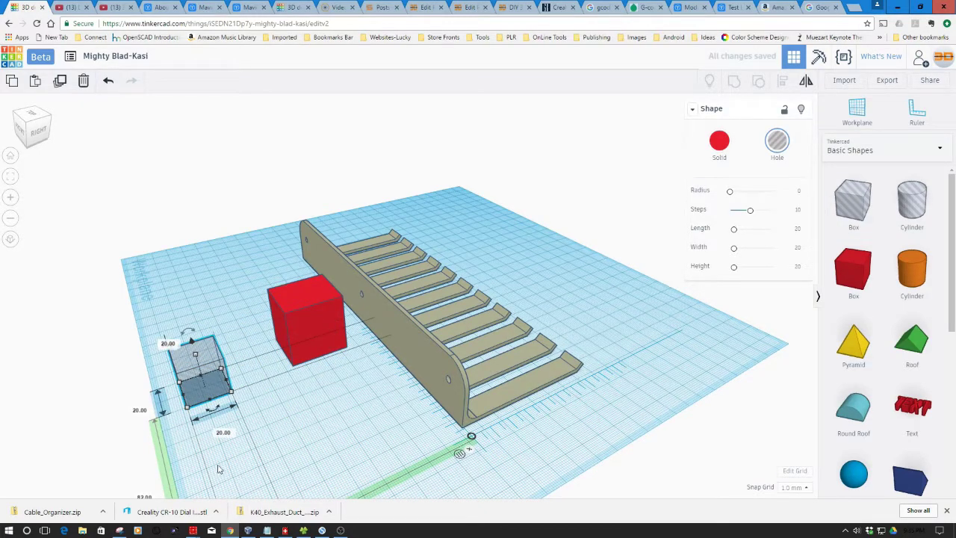
Step: Set the hole box's height to 20 mm and adjust its length to 20.20 mm
key(r)
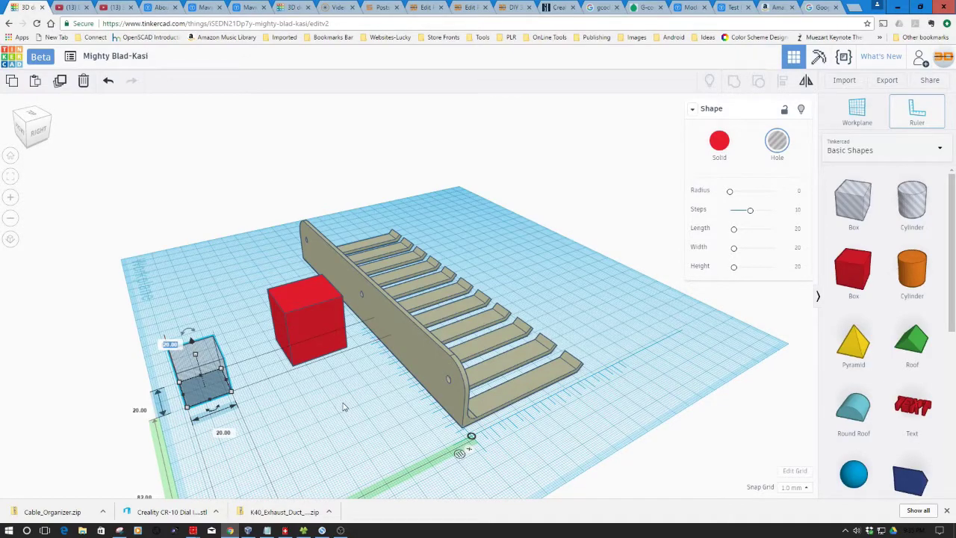
text(20)
key(Return)
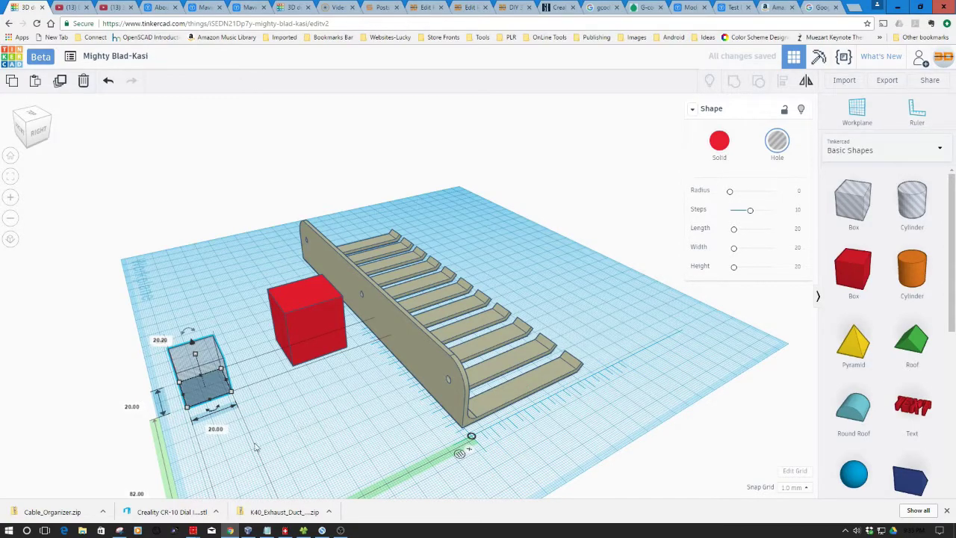
click(339, 336)
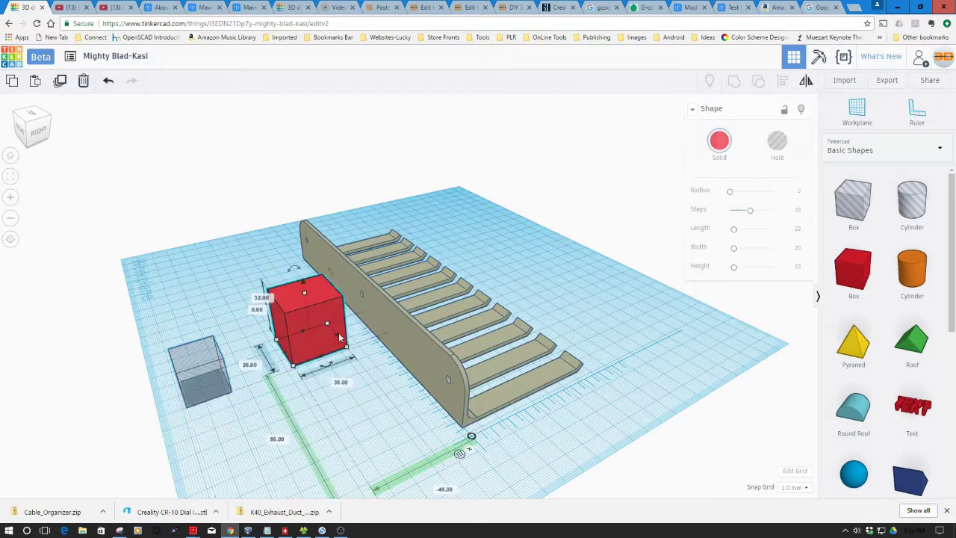
click(206, 391)
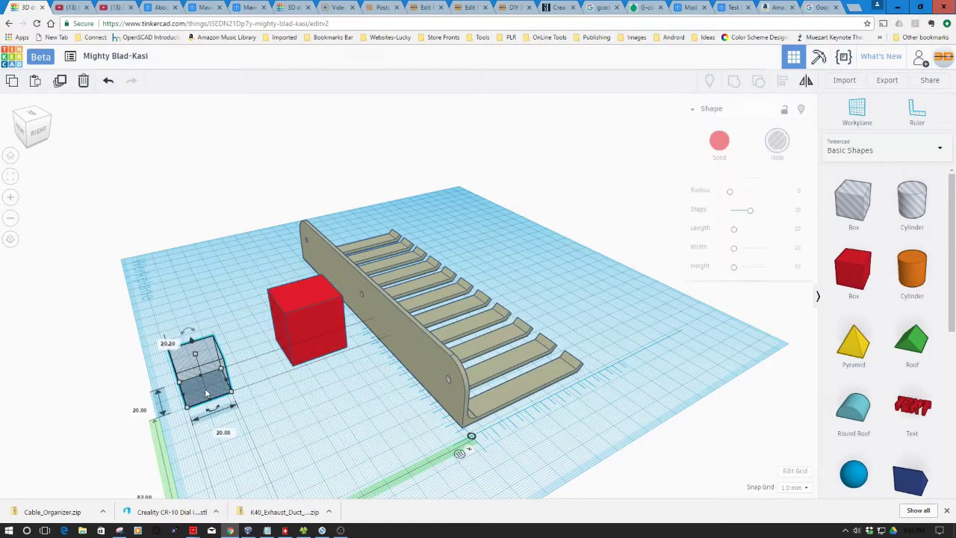
click(224, 431)
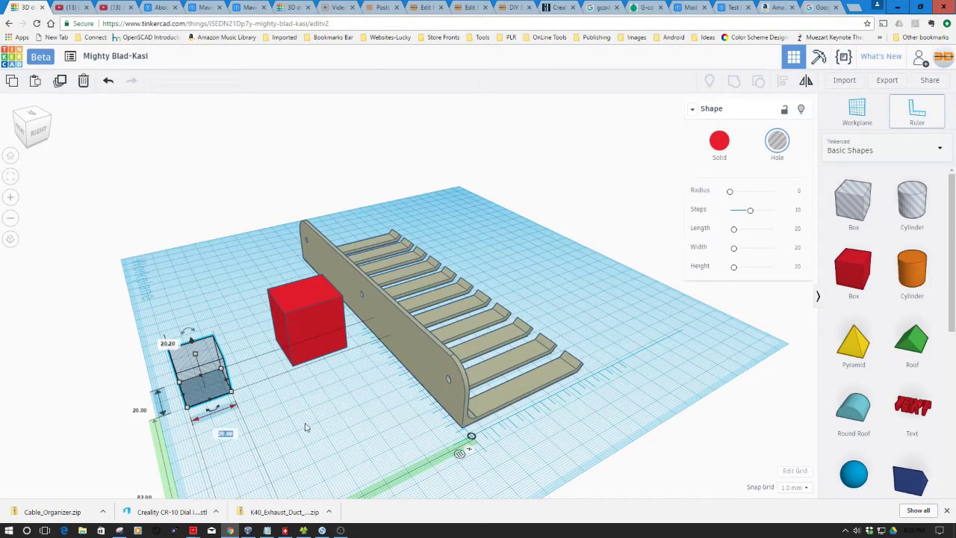
text(26)
key(Return)
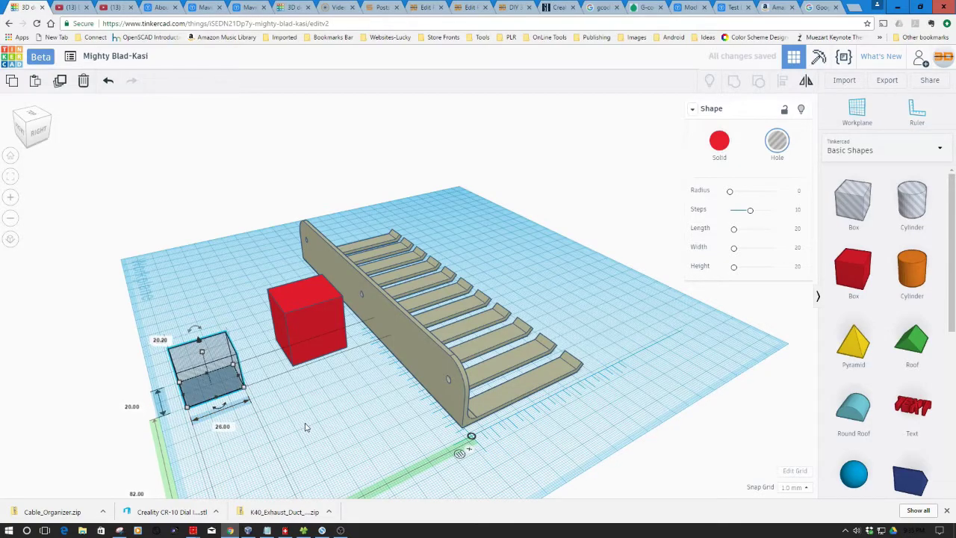
Step: Make the hole 50 mm tall, slide the red box over it, and widen the hole to 28 mm
click(132, 406)
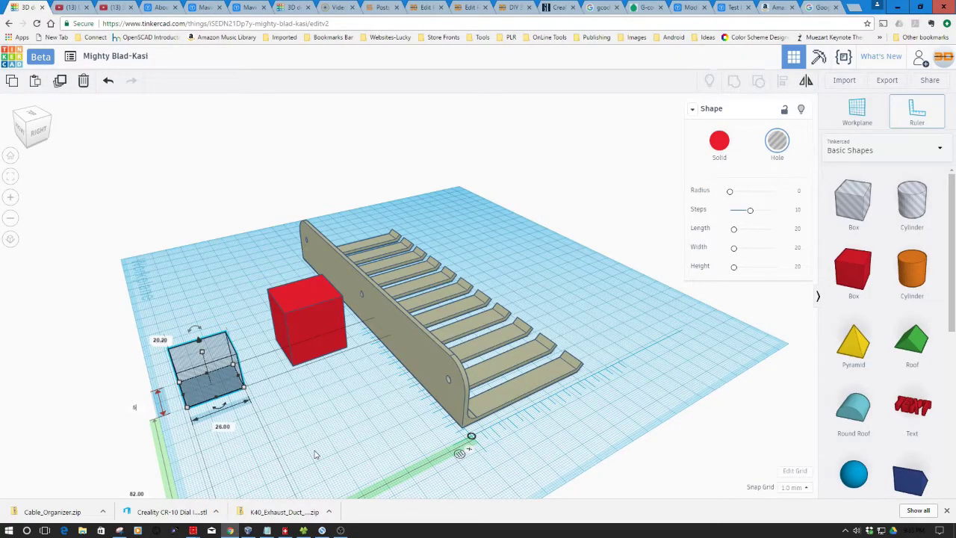
text(50)
key(Return)
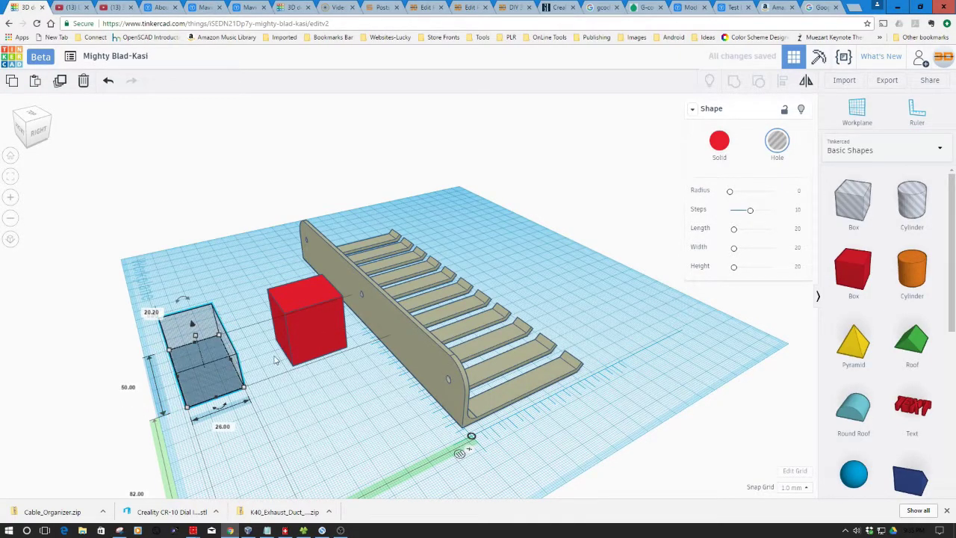
drag(312, 330, 205, 355)
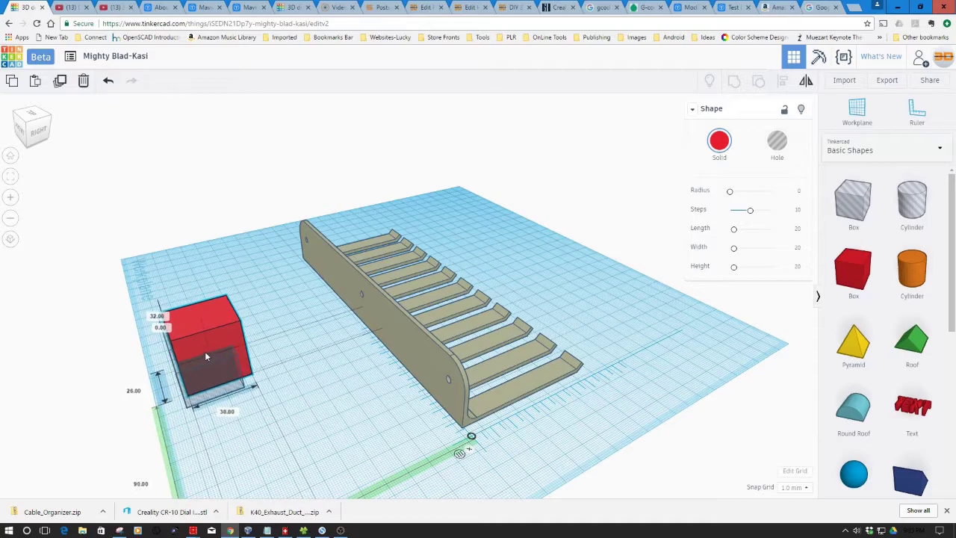
click(205, 384)
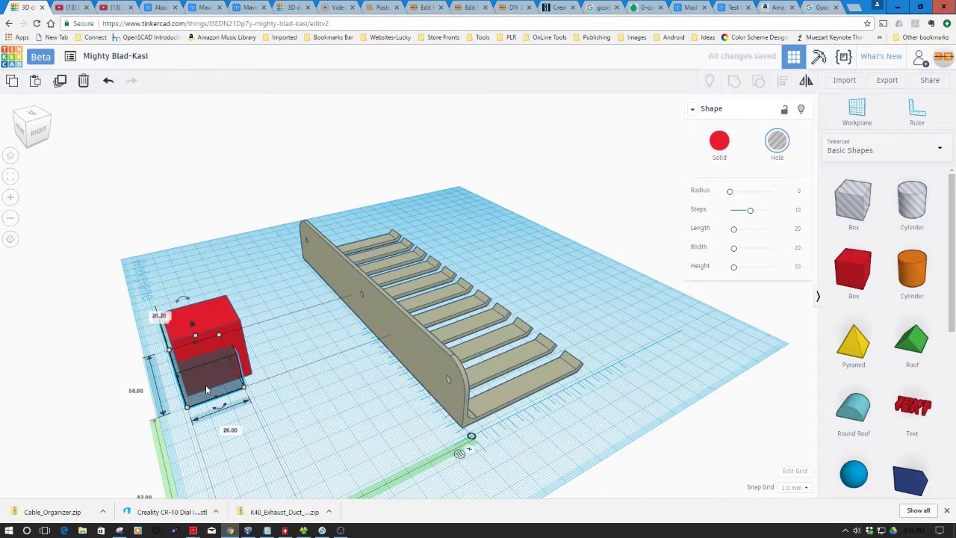
click(232, 430)
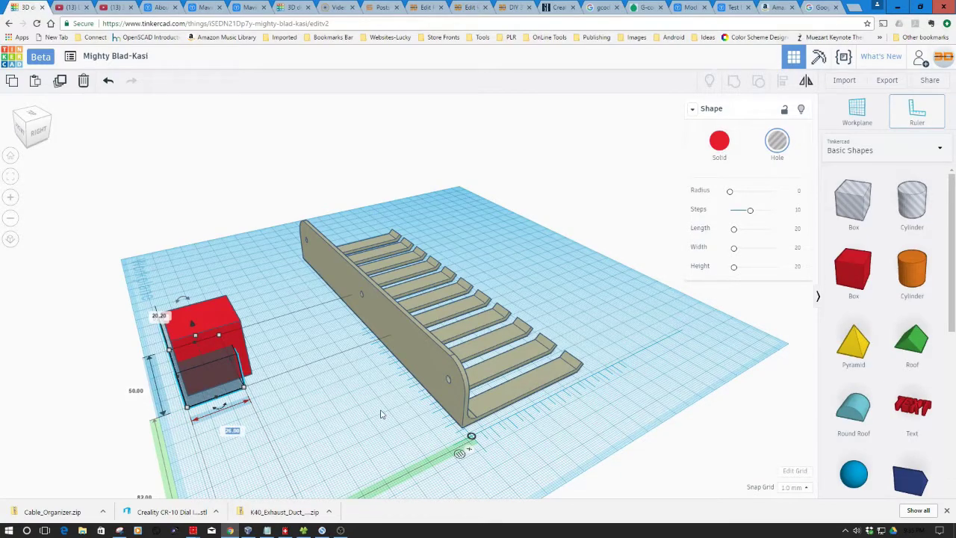
text(28)
key(Return)
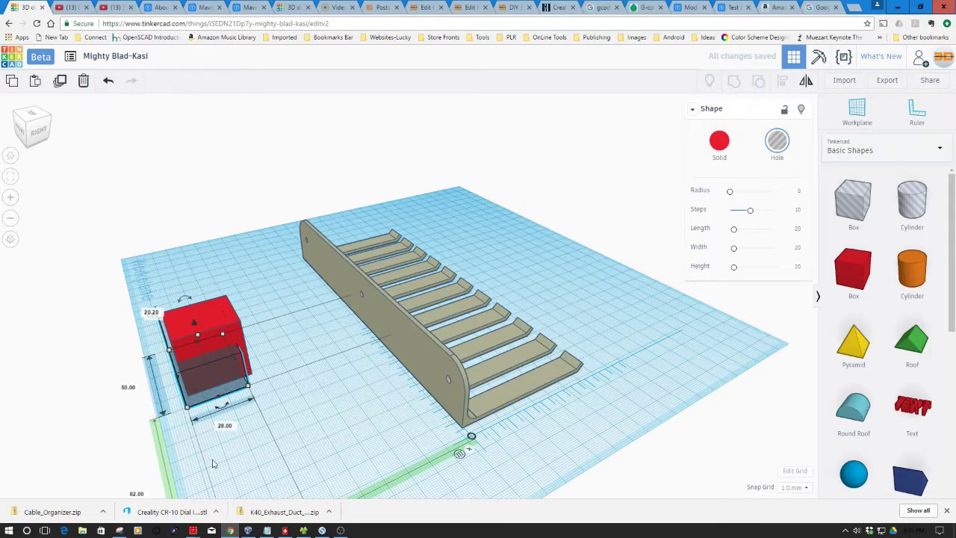
Step: Align the red box and hole, centering the hole within the box
right_drag(215, 462, 440, 463)
drag(111, 293, 264, 391)
click(782, 81)
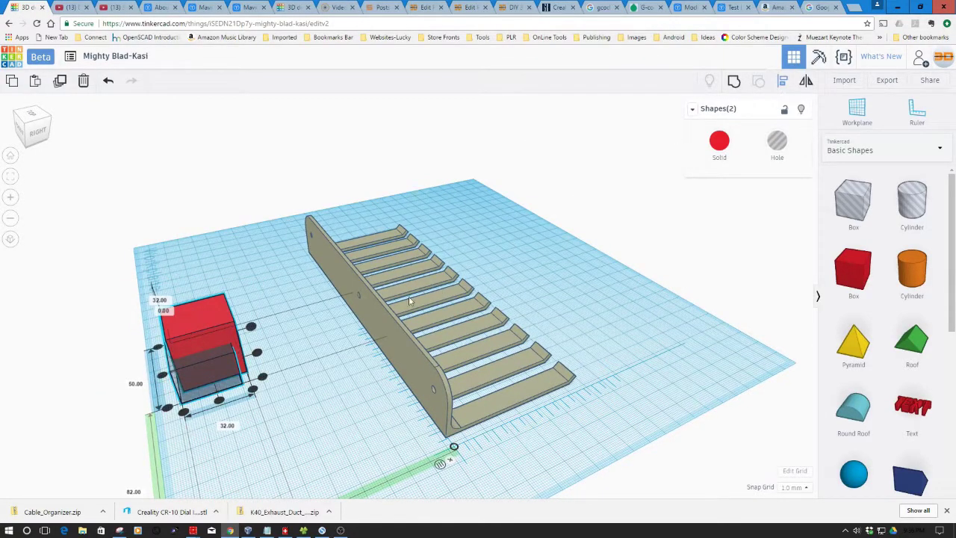
click(161, 377)
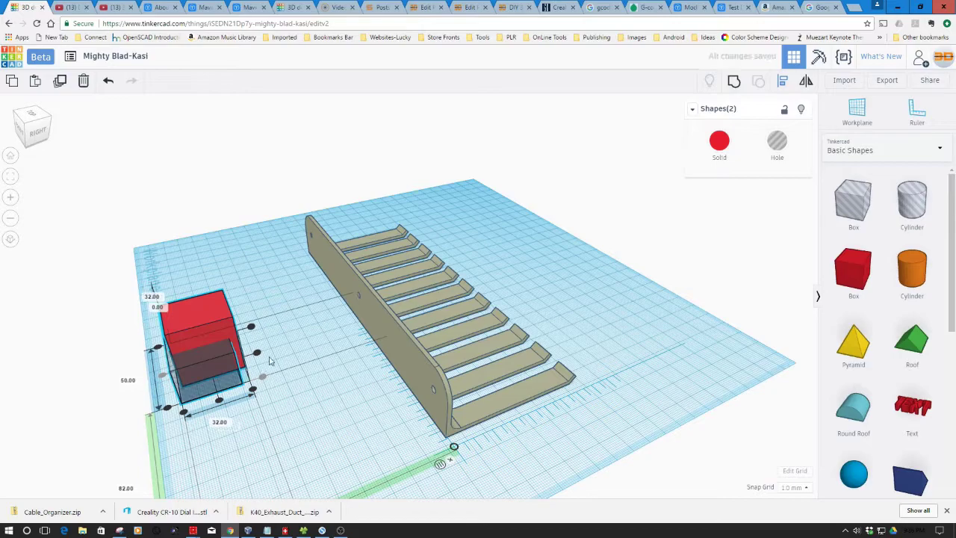
right_drag(283, 356, 277, 320)
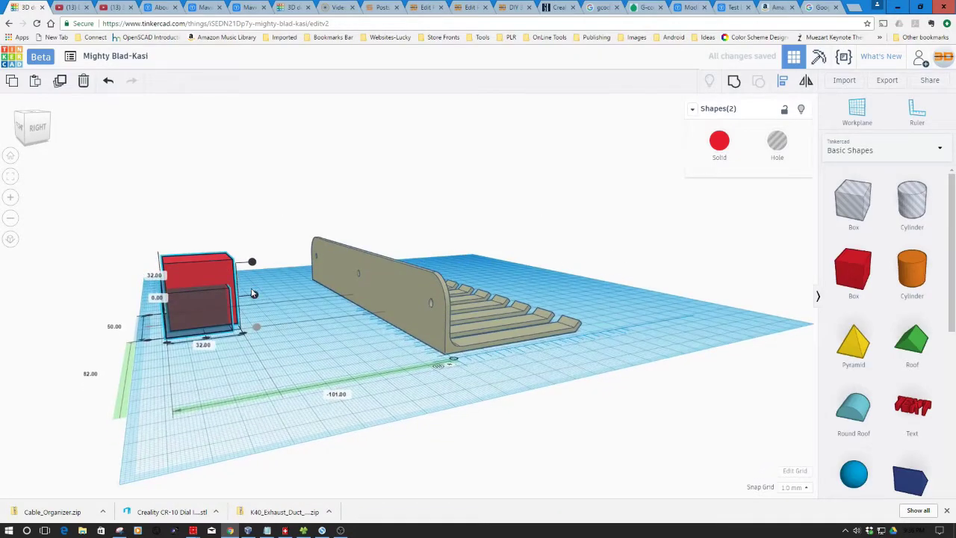
click(254, 296)
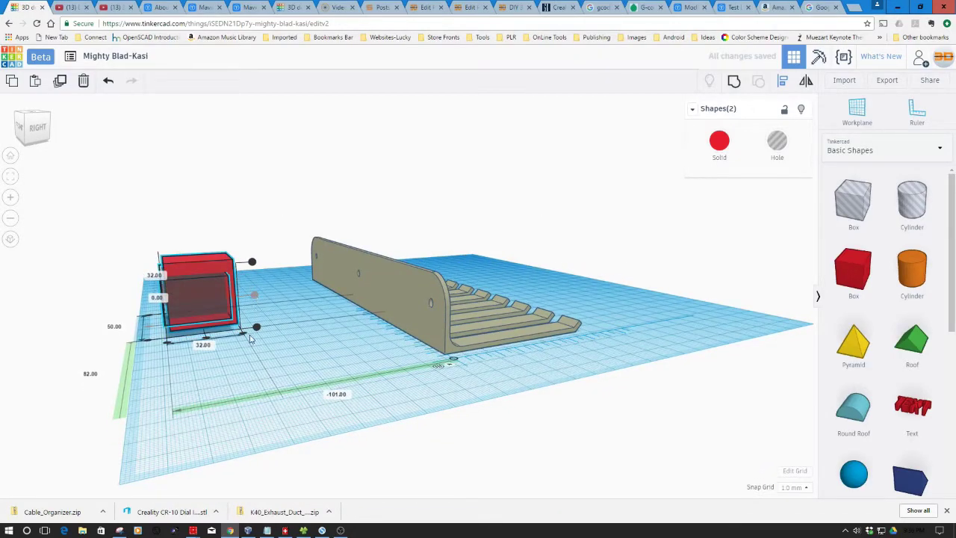
click(237, 375)
right_drag(237, 376, 324, 392)
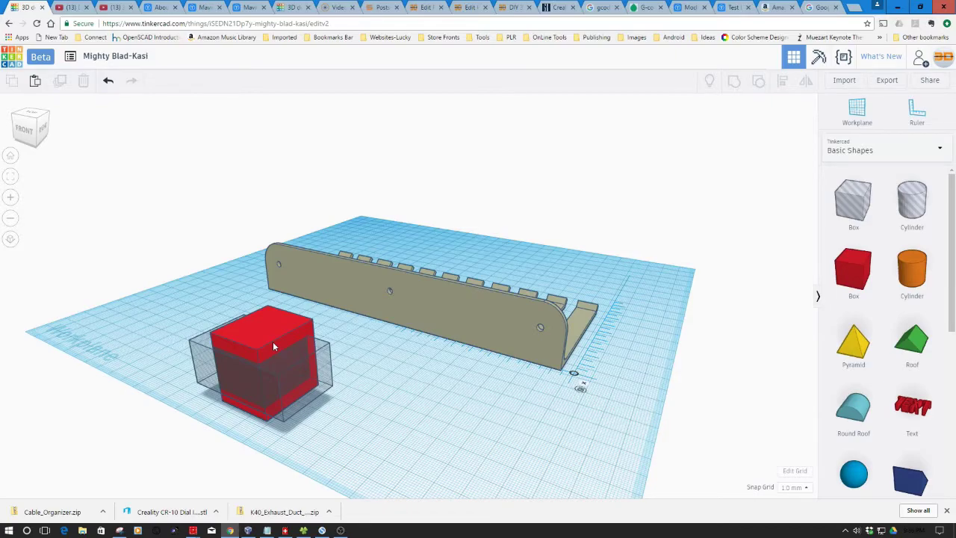
Step: Group the box and hole into a single red C-shaped clamp
drag(165, 322, 292, 415)
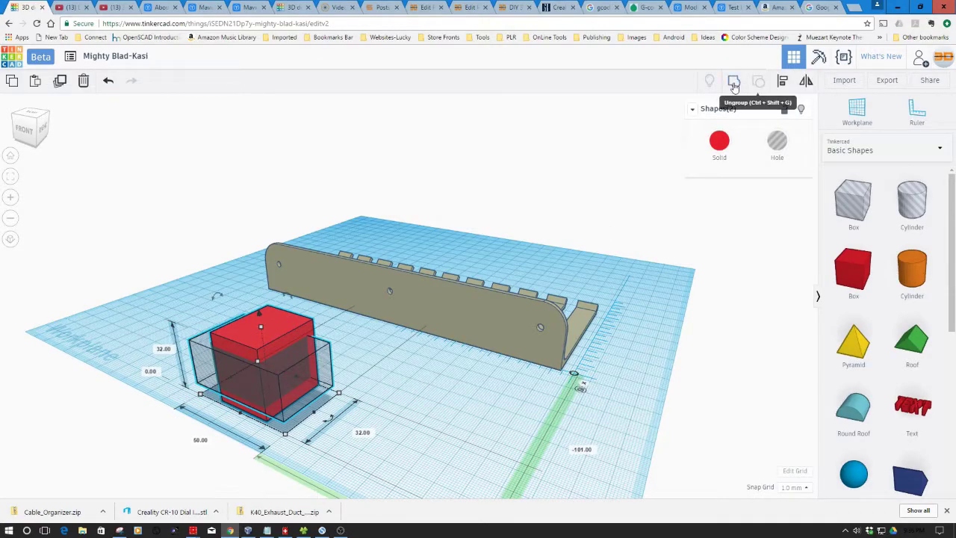
click(733, 81)
click(416, 418)
right_drag(415, 418, 337, 431)
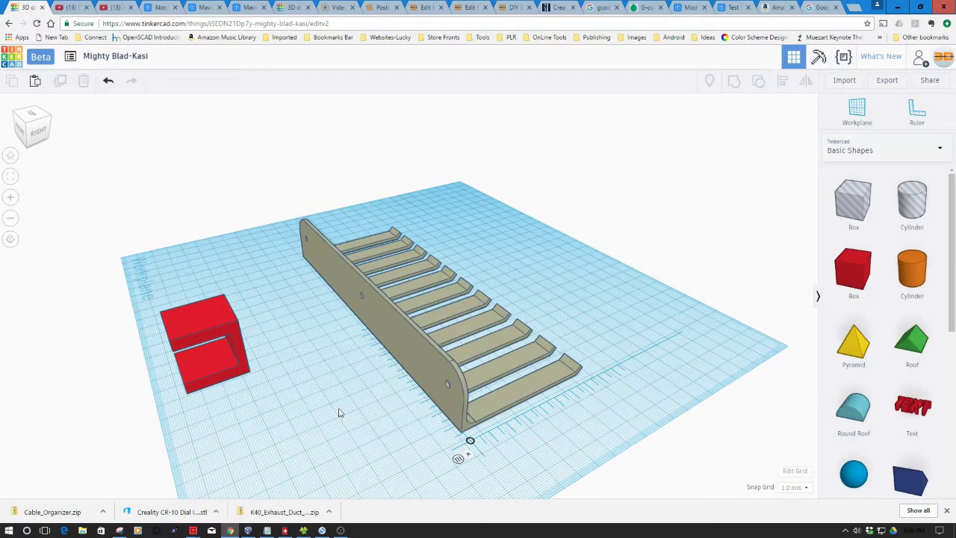
Step: Duplicate the C clamp and place one copy against the comb's near end
click(231, 369)
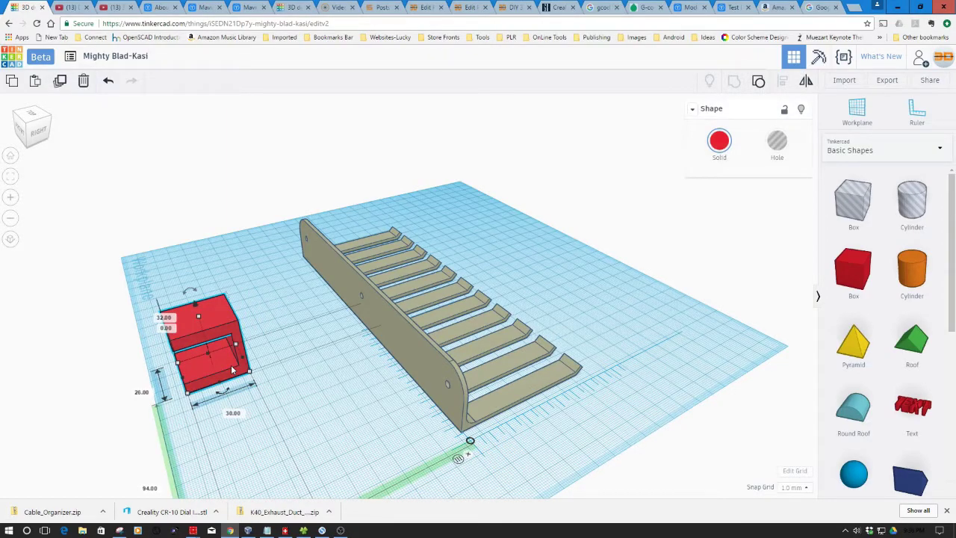
drag(230, 365, 244, 260)
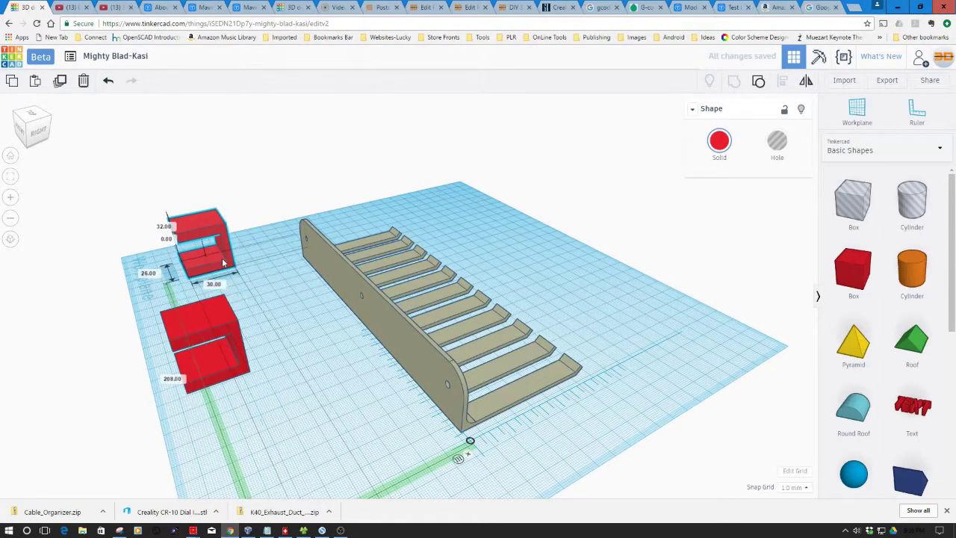
drag(197, 317, 424, 379)
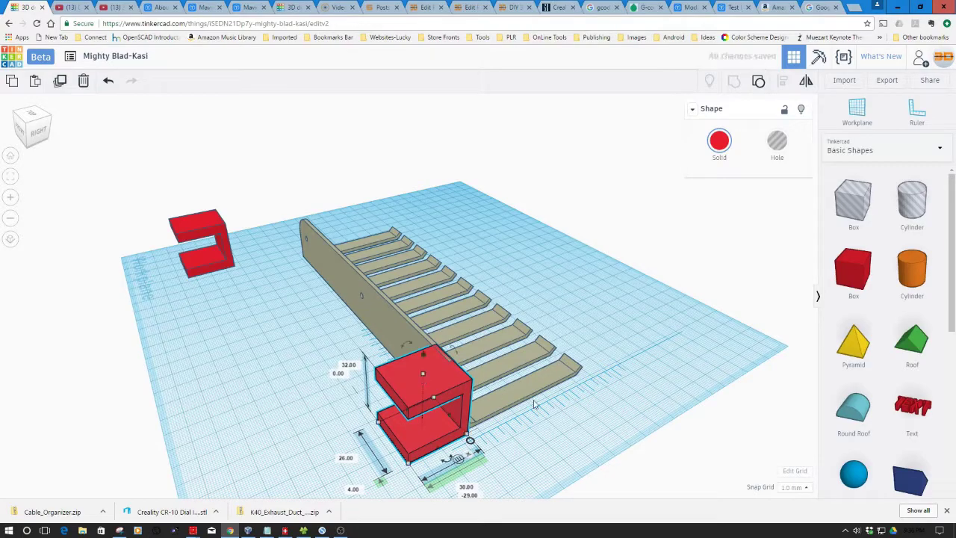
right_drag(525, 431, 447, 432)
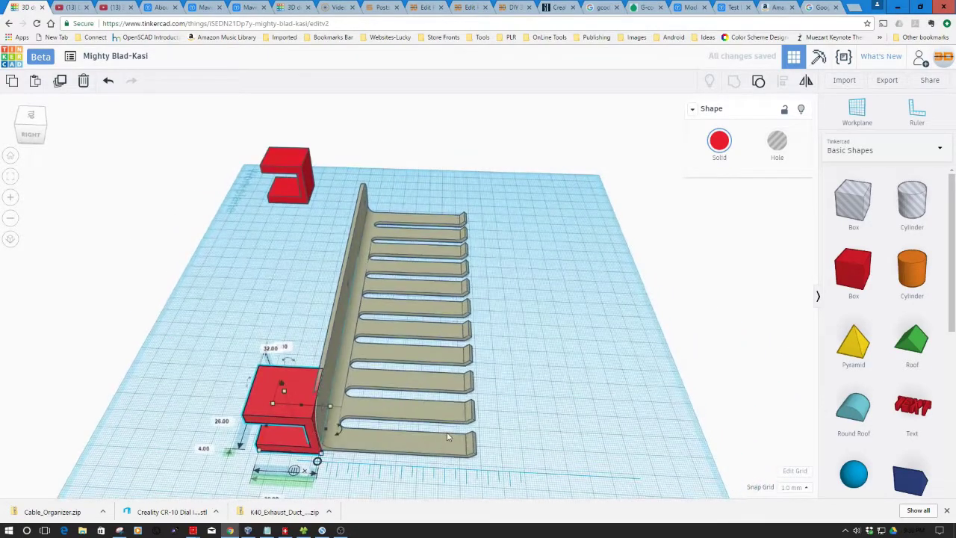
right_drag(561, 398, 603, 377)
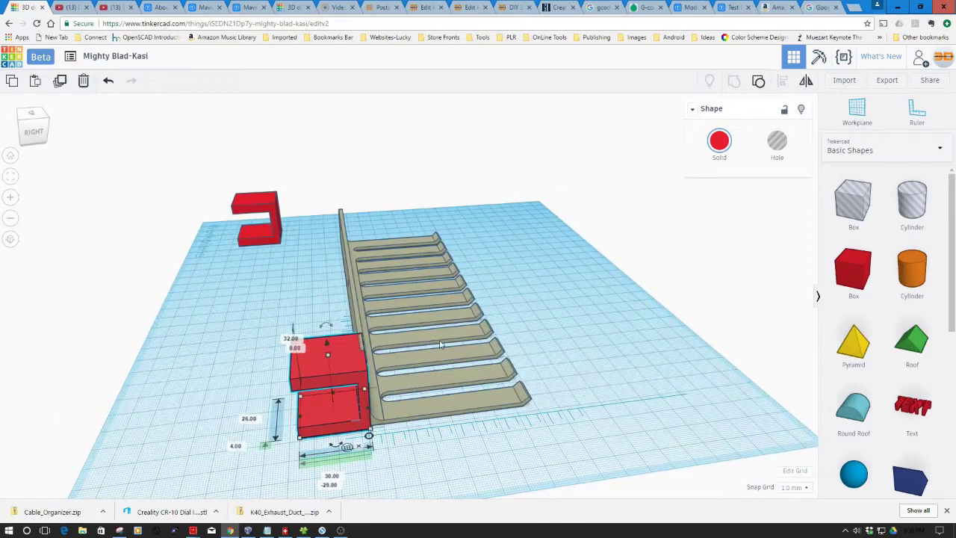
Step: Align the clamp flush with the comb's end
shift+click(482, 400)
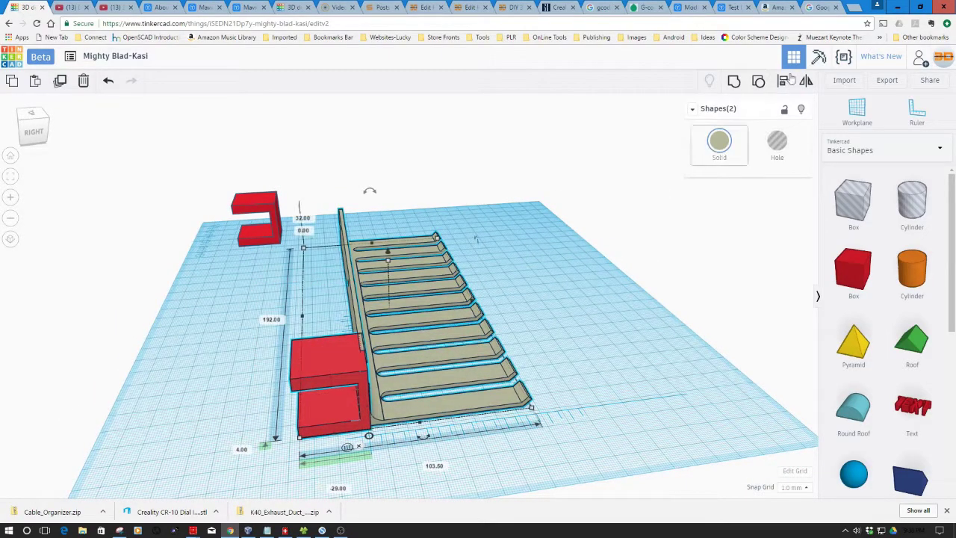
click(781, 84)
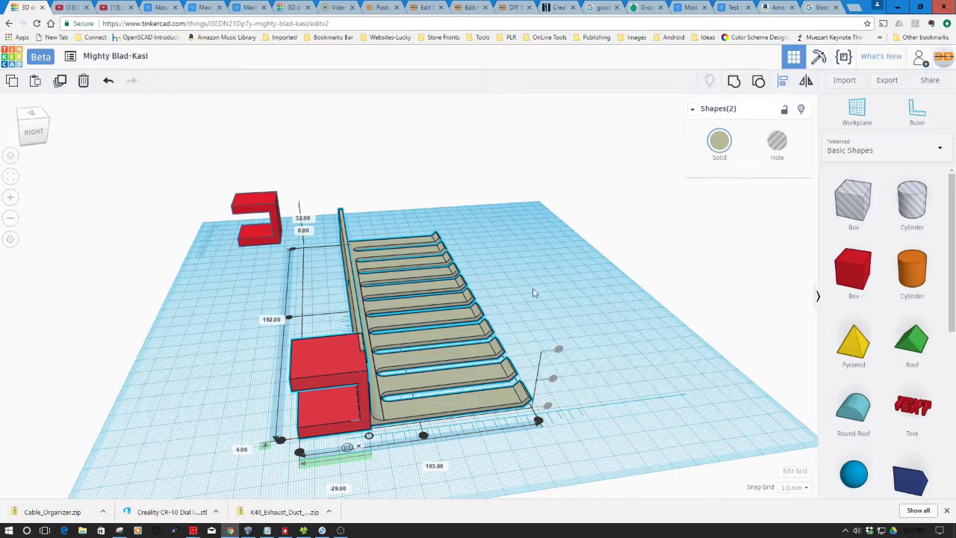
click(278, 439)
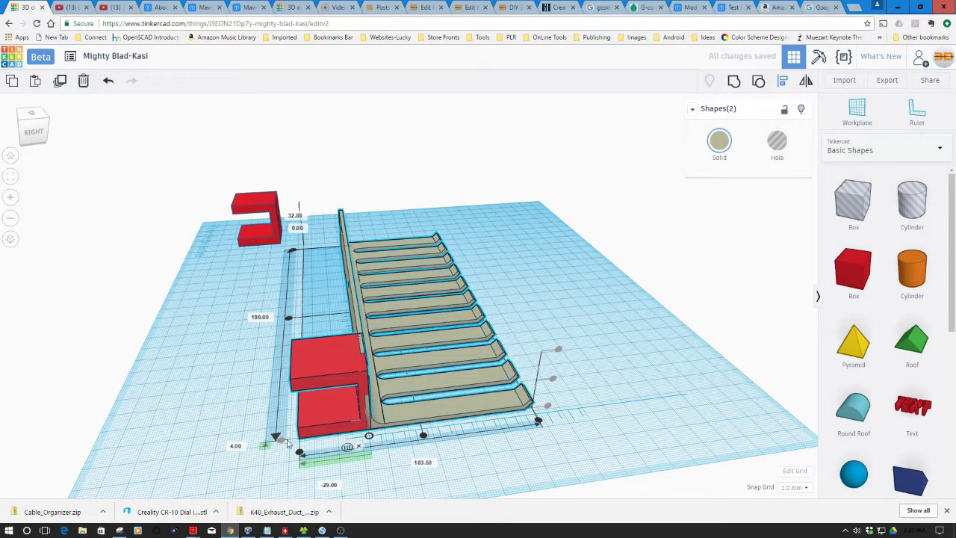
click(558, 350)
click(638, 352)
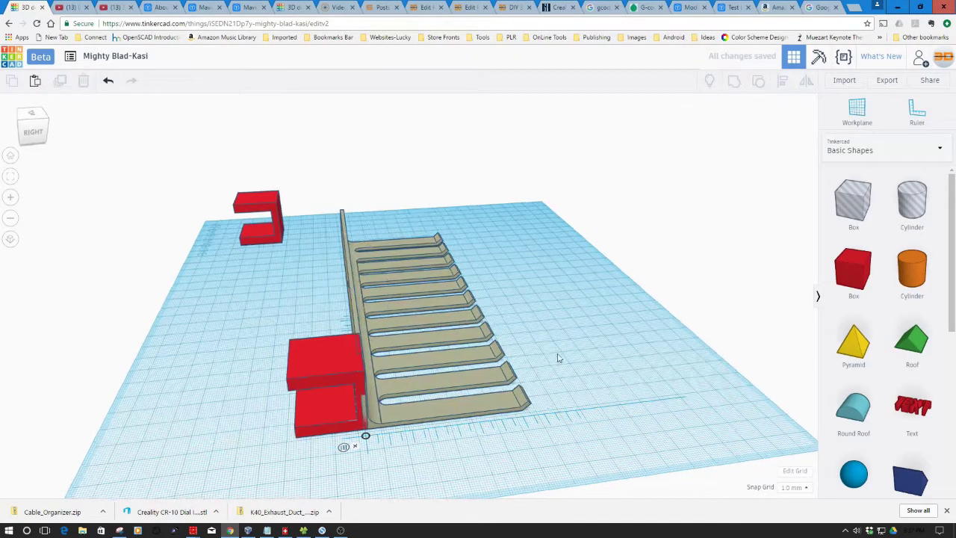
Step: Group the aligned clamp and comb into a single piece
right_drag(557, 358, 510, 357)
right_drag(596, 355, 688, 375)
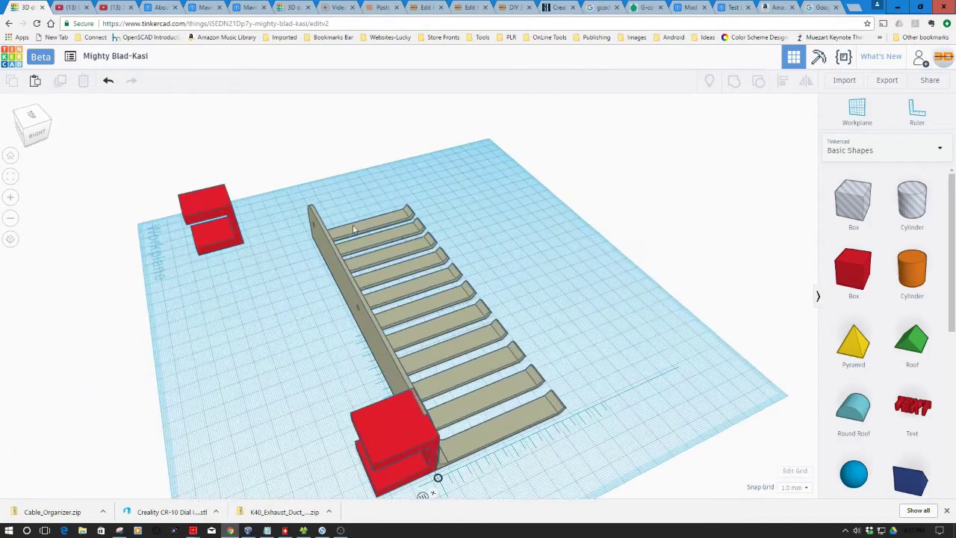
drag(264, 193, 525, 471)
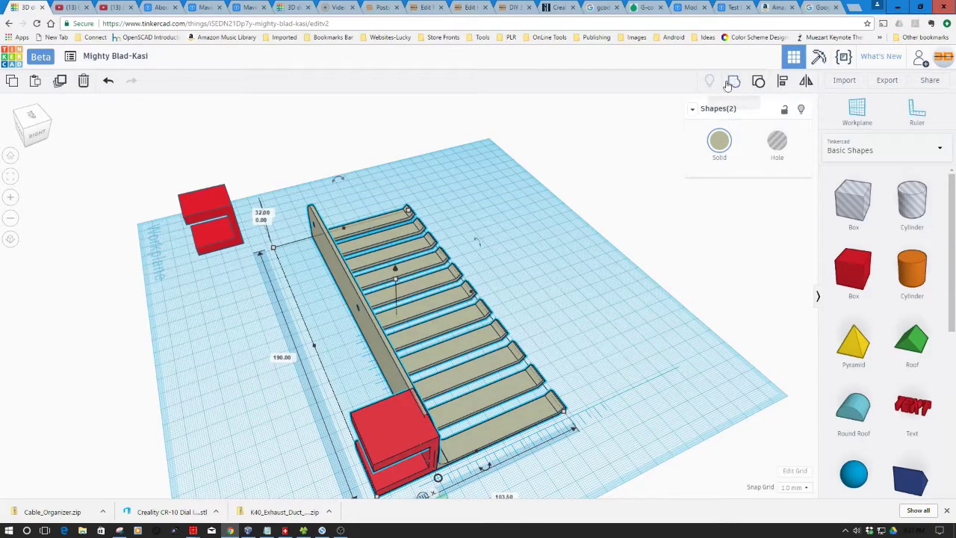
click(583, 277)
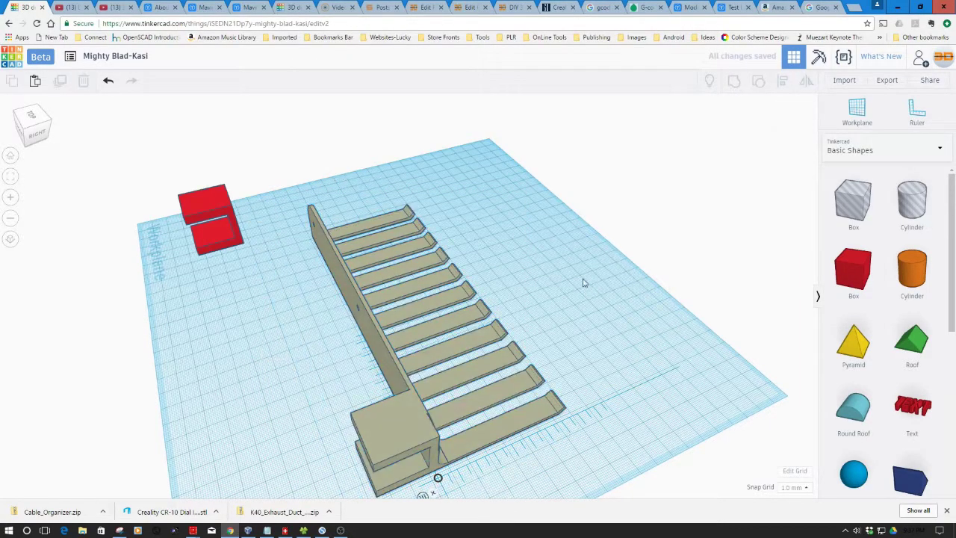
Step: Colour the grouped rack orange, then ungroup it into separate comb and clamp
right_drag(582, 277, 478, 278)
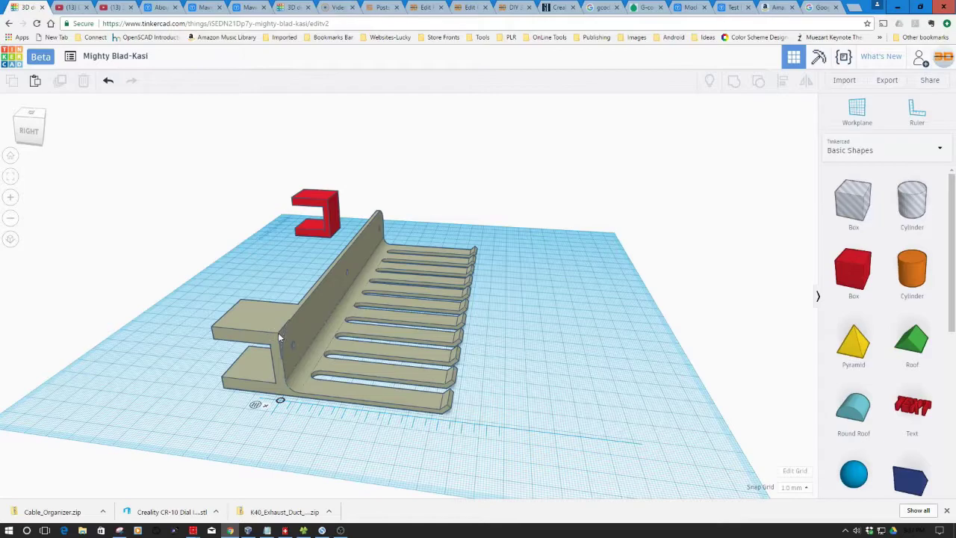
click(329, 326)
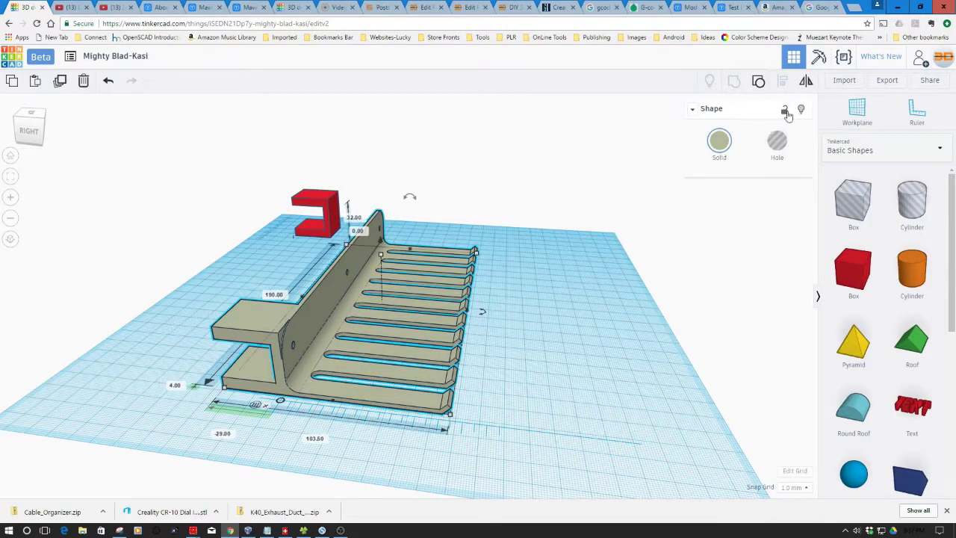
click(720, 141)
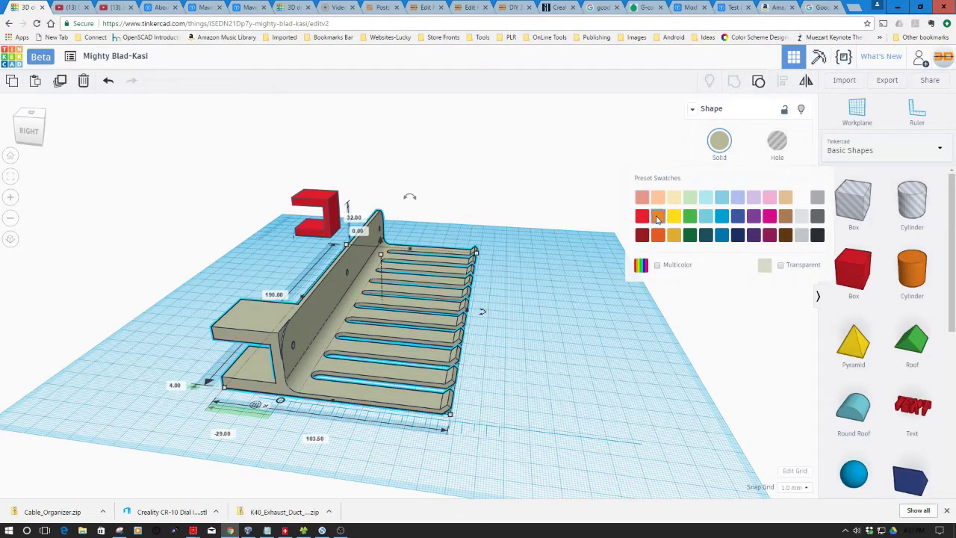
click(657, 215)
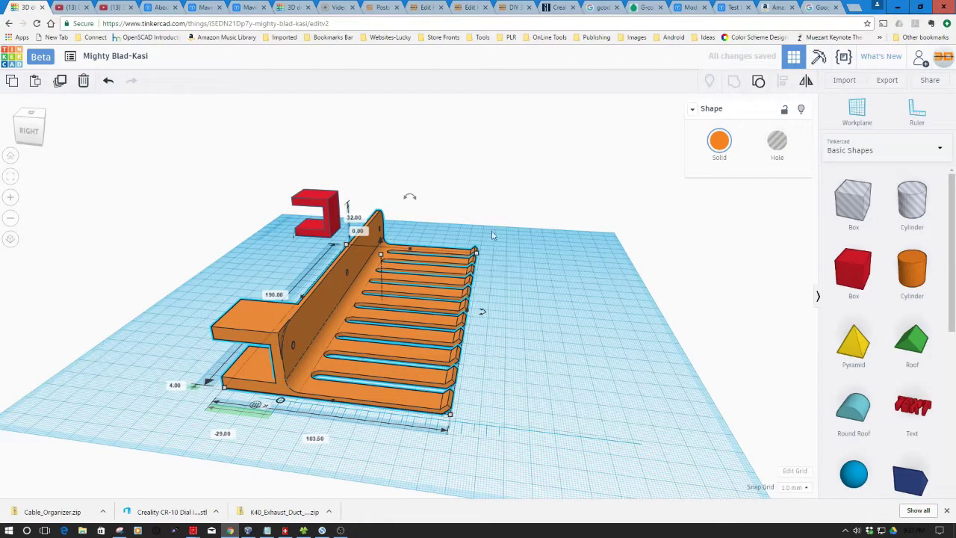
click(758, 81)
click(693, 127)
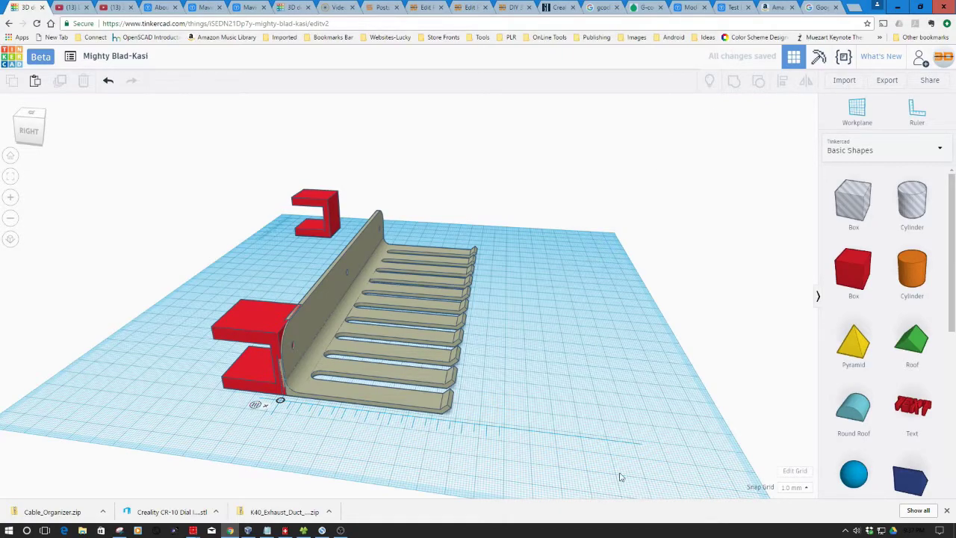
Step: Set the snap grid to 0.1 mm and nudge the lower clamp from -29.00 to -28.70
click(809, 489)
click(786, 400)
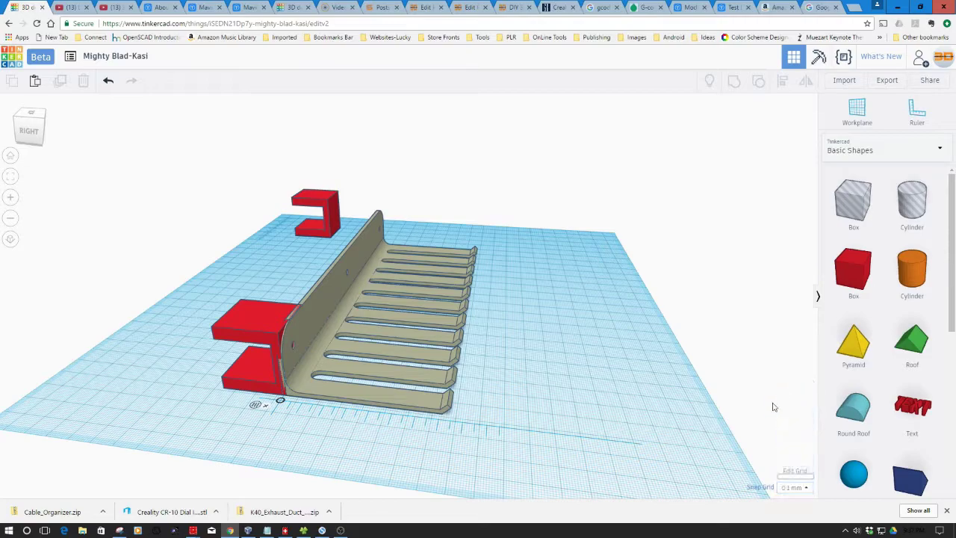
click(245, 372)
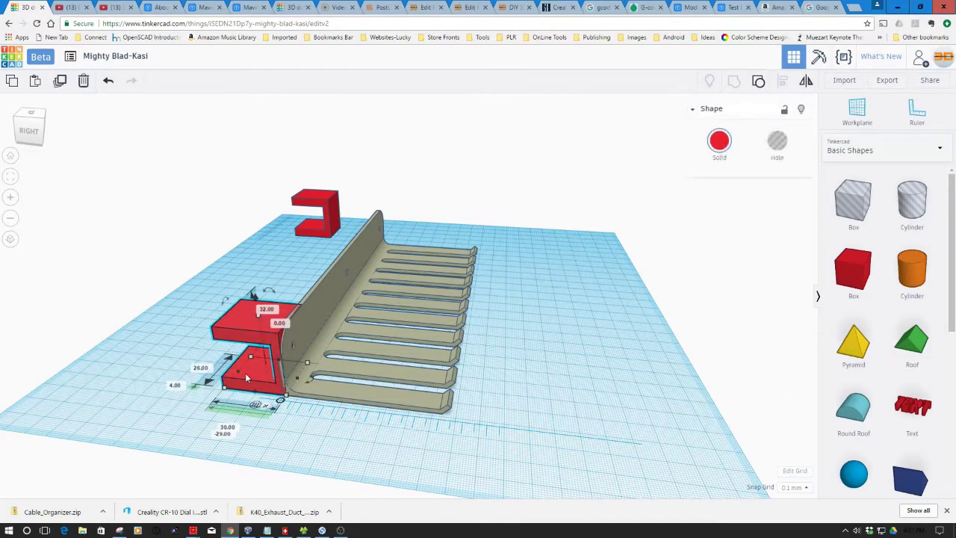
key(Right)
key(Right)
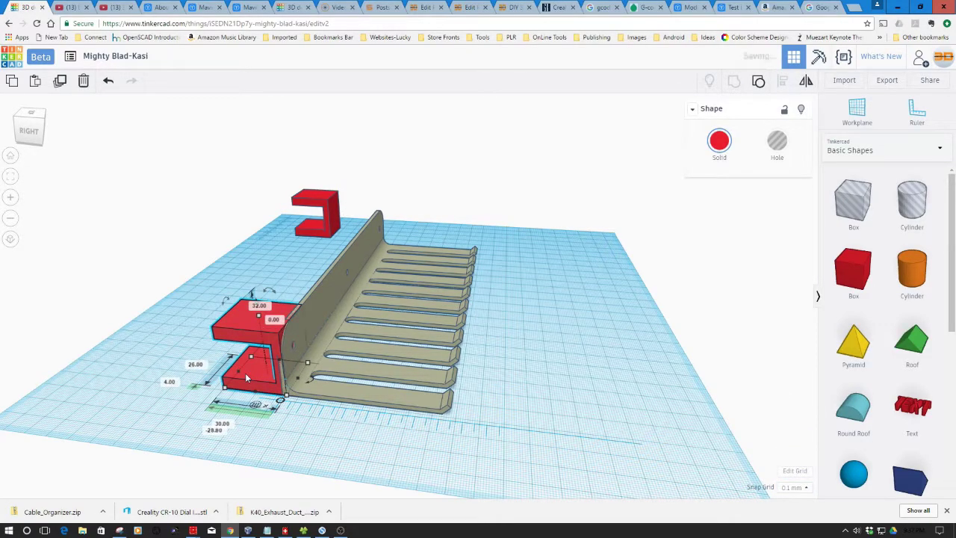
key(Right)
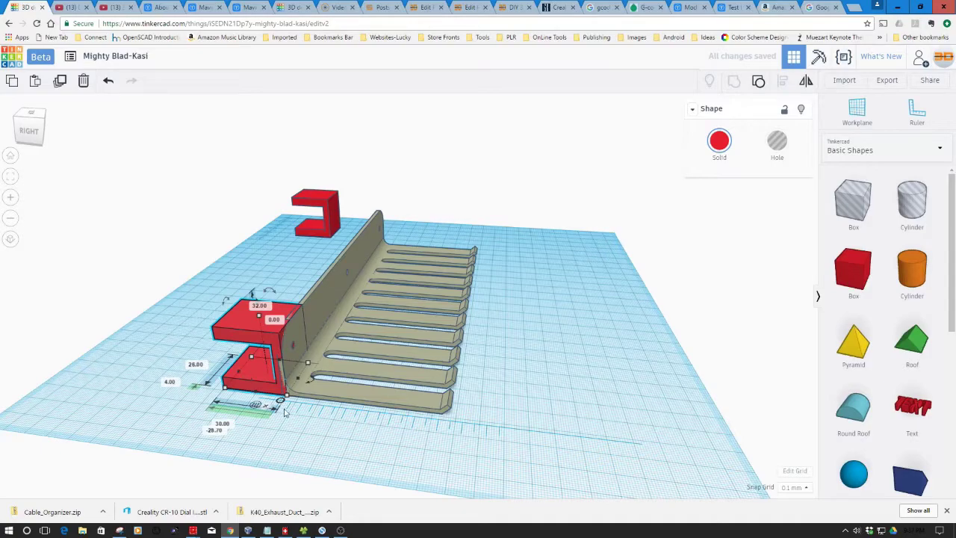
Step: Group the lower clamp with the comb into one shape
click(187, 299)
drag(187, 298, 367, 390)
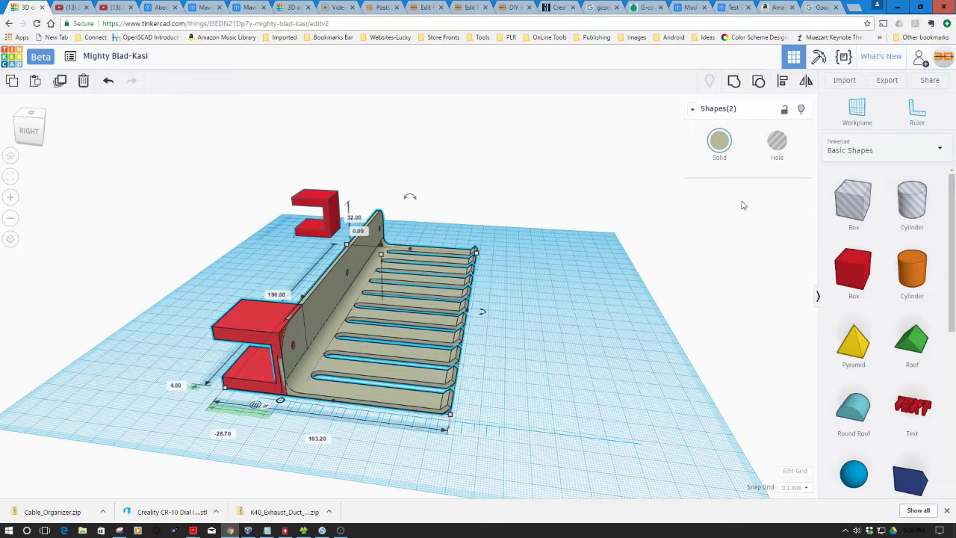
click(733, 80)
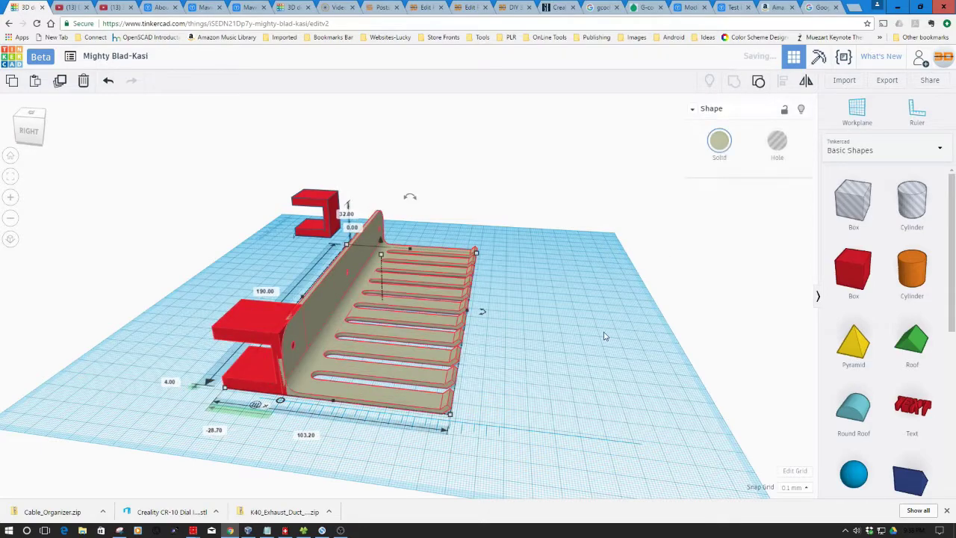
click(512, 403)
right_drag(331, 422, 283, 414)
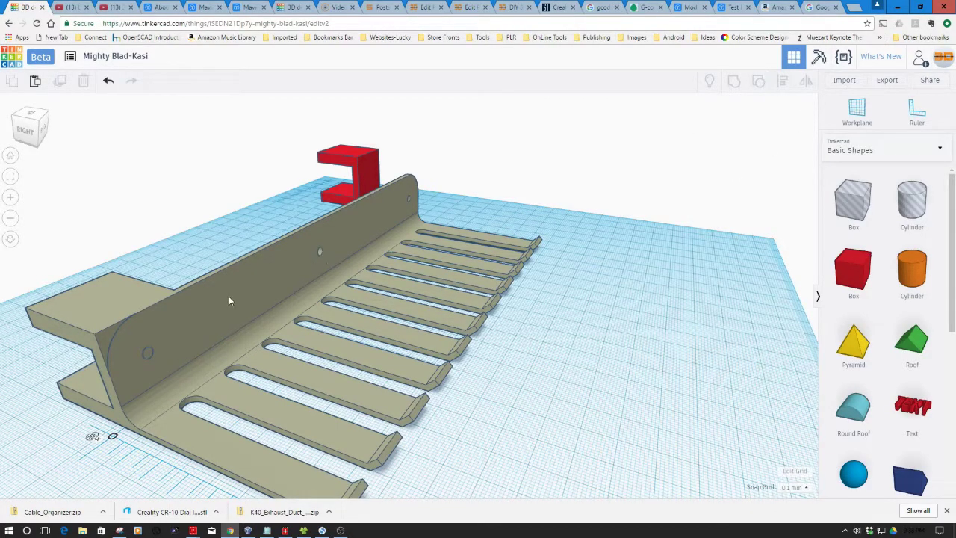
Step: Ungroup the rack and select the left red clamp piece
click(212, 309)
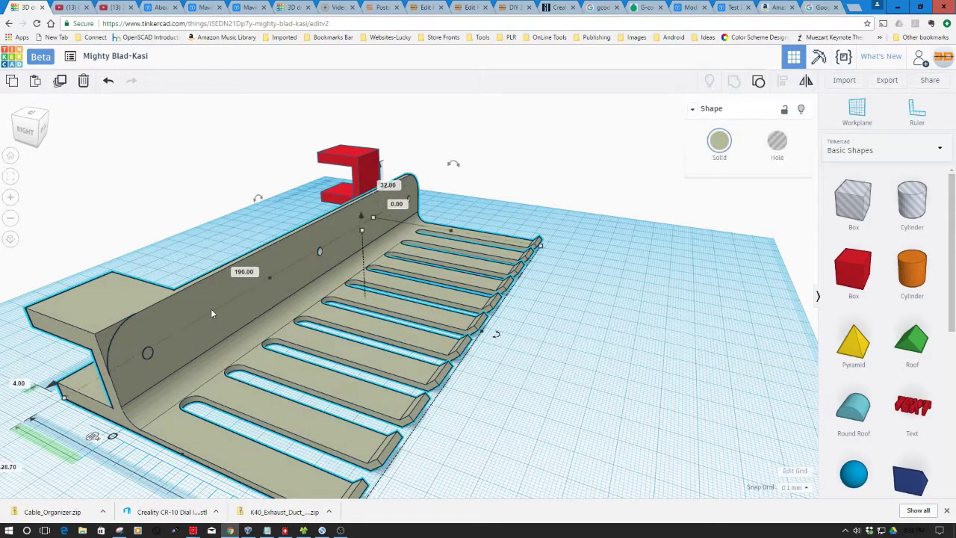
click(759, 83)
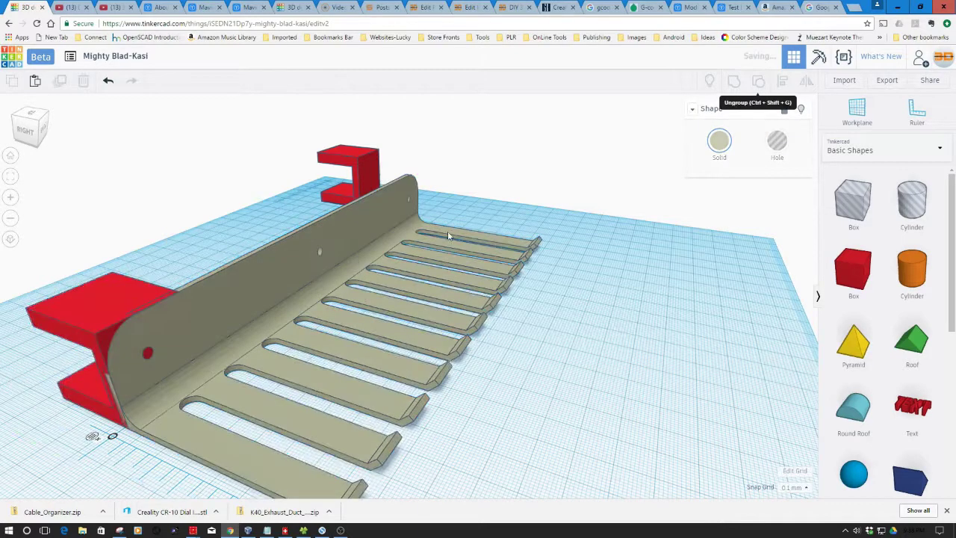
click(67, 304)
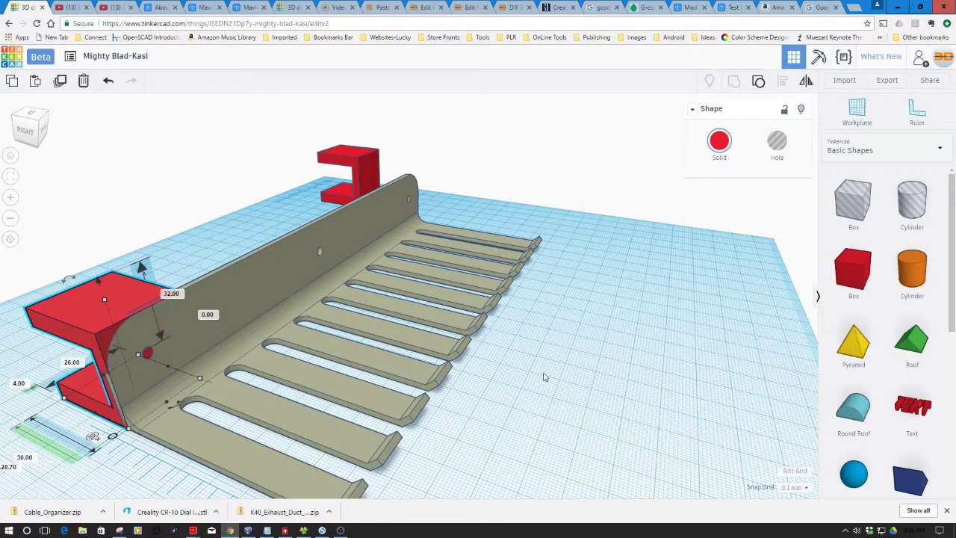
right_drag(540, 377, 571, 381)
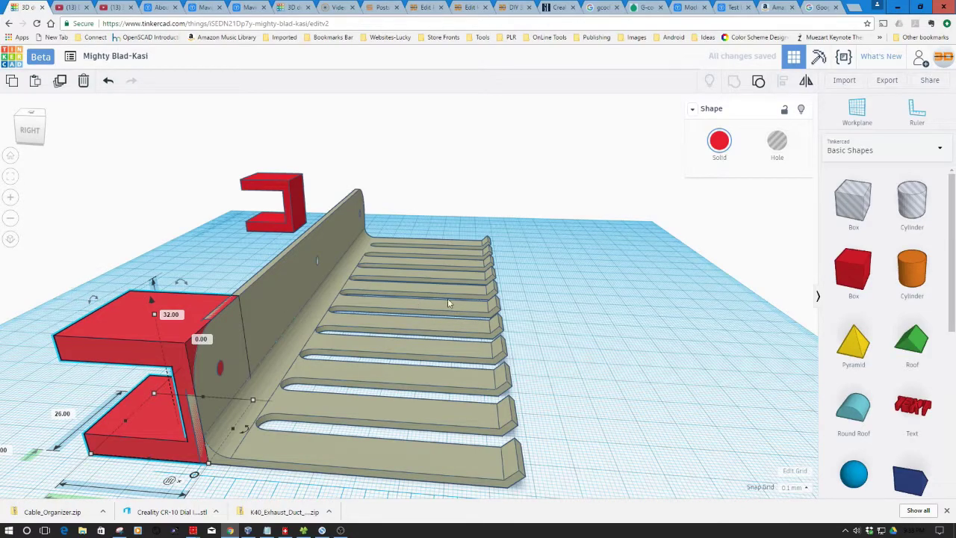
right_drag(681, 413, 216, 284)
Step: Regroup the clamp with the comb and move the spare red clamp beside the comb's end
drag(30, 271, 491, 313)
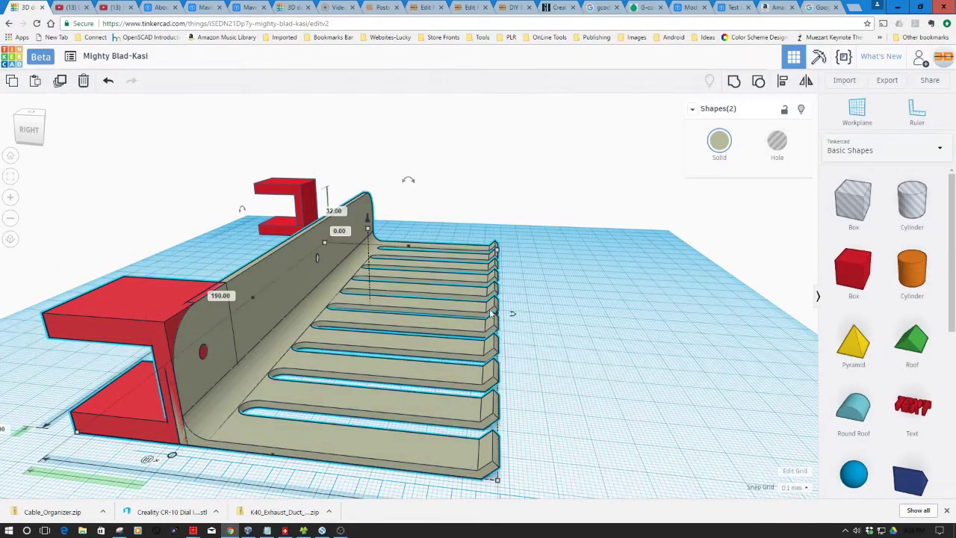
click(733, 81)
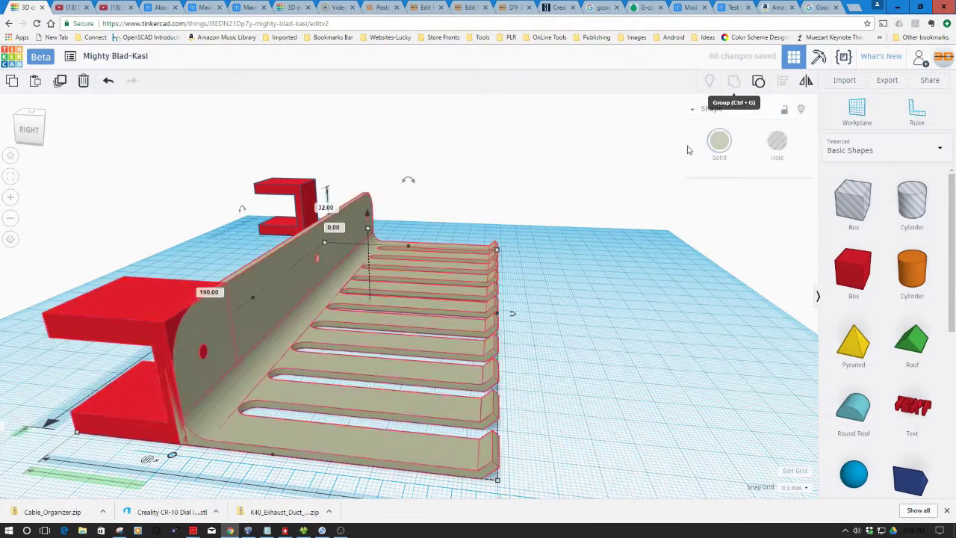
click(571, 406)
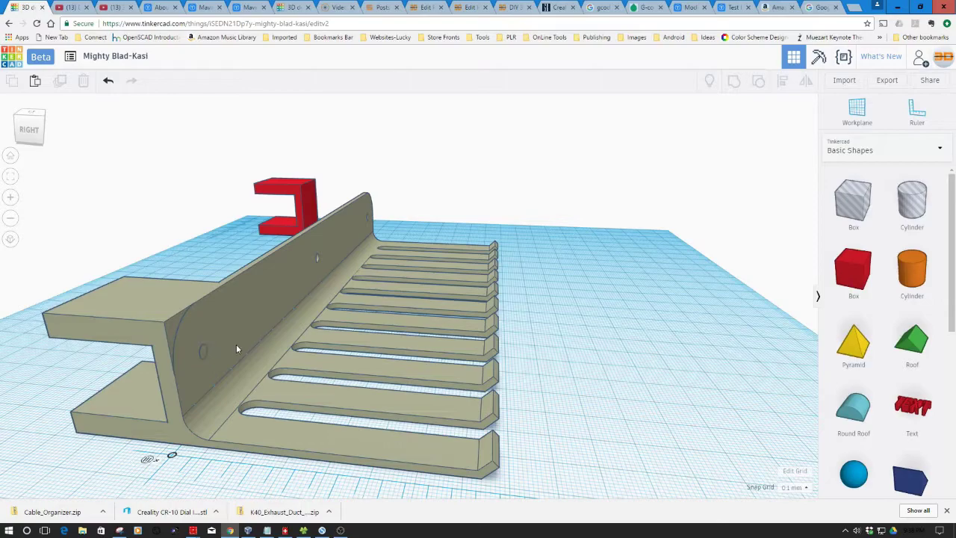
right_drag(221, 349, 165, 291)
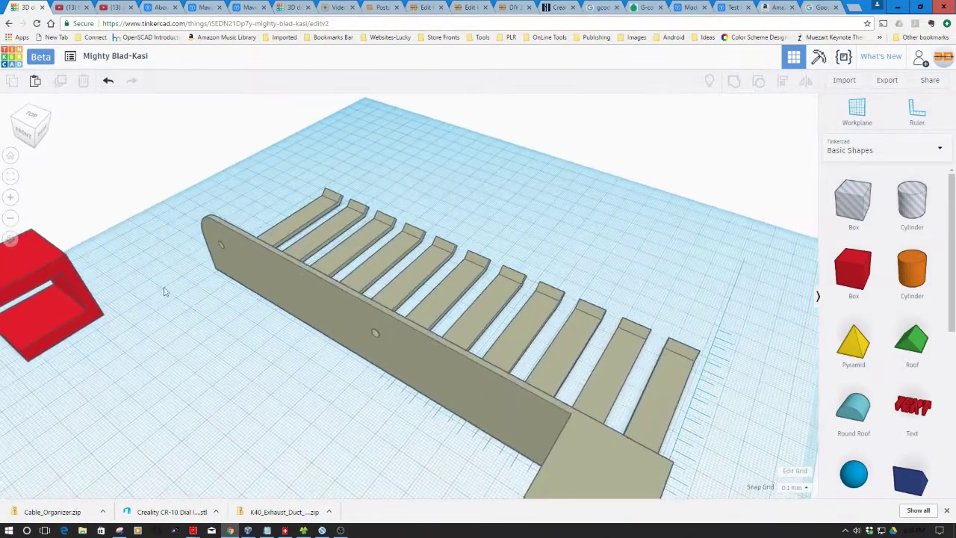
drag(46, 266, 206, 257)
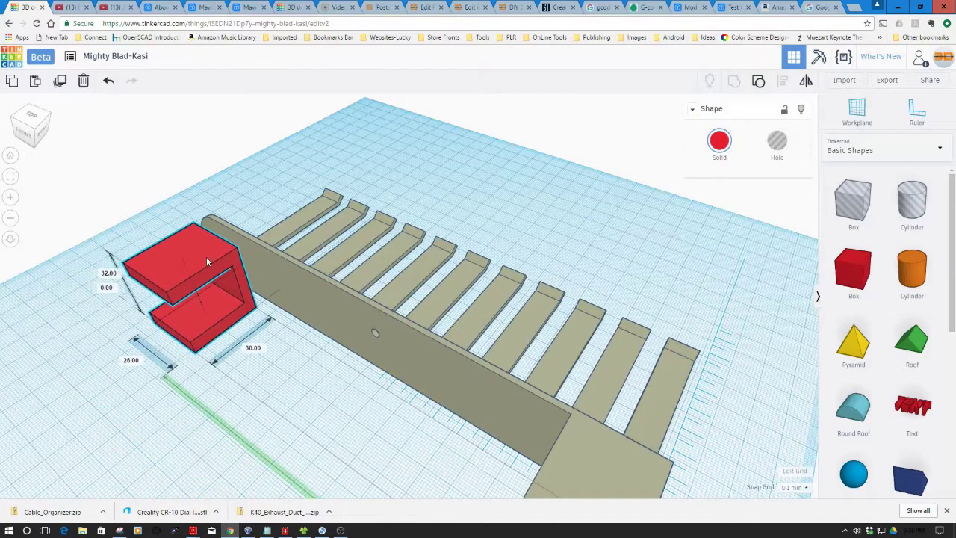
Step: Duplicate the red C-clamp and drag the copy against the comb's back wall at the near end
key(ctrl+d)
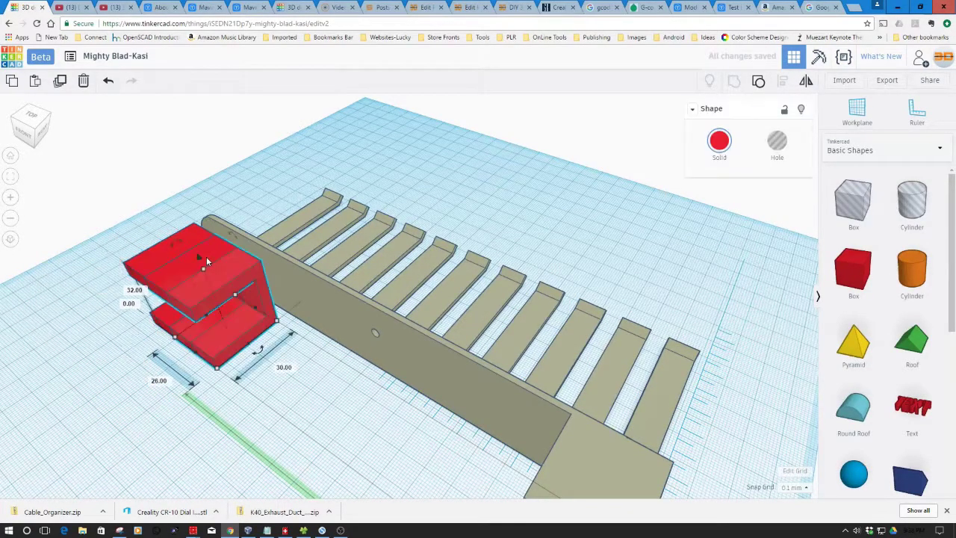
drag(206, 256, 365, 346)
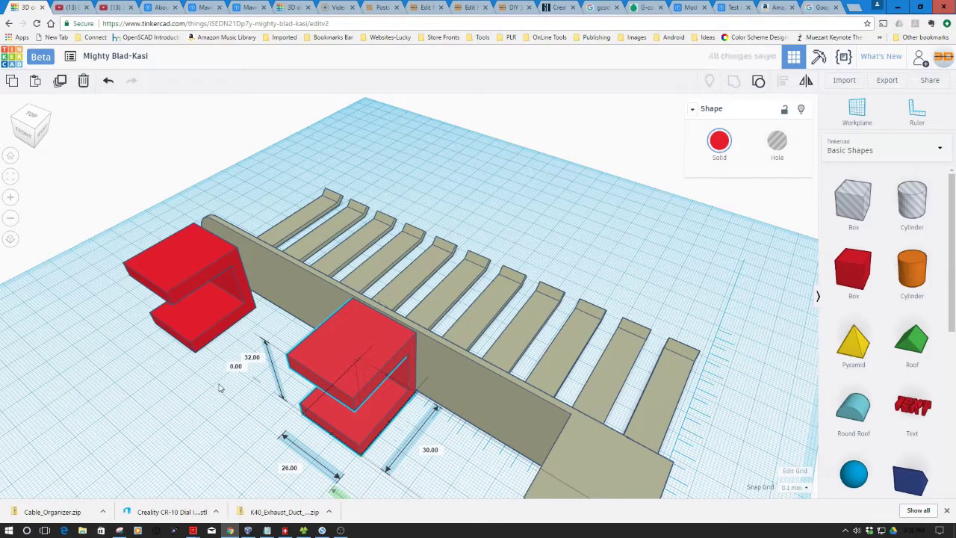
right_drag(221, 389, 539, 378)
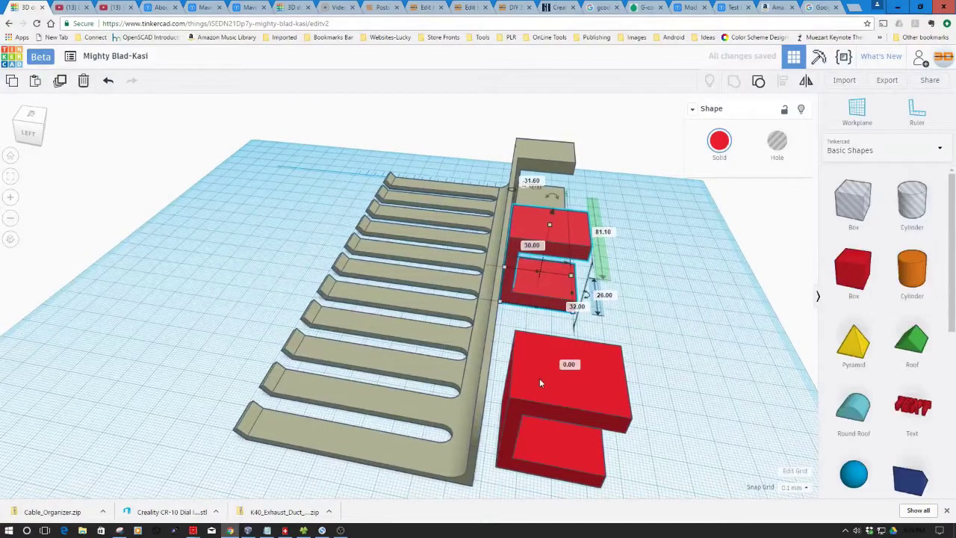
drag(544, 382, 512, 403)
right_drag(179, 397, 232, 398)
Step: Nudge the clamp copy flush against the back-plate end at a -28.60 offset, then deselect it
scroll(228, 396, up, 2)
scroll(224, 390, up, 2)
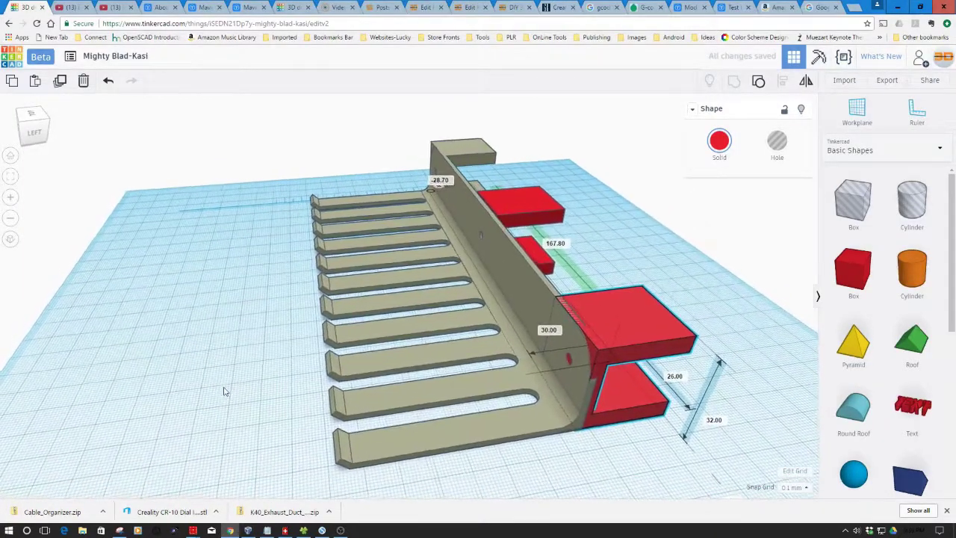
scroll(224, 391, up, 2)
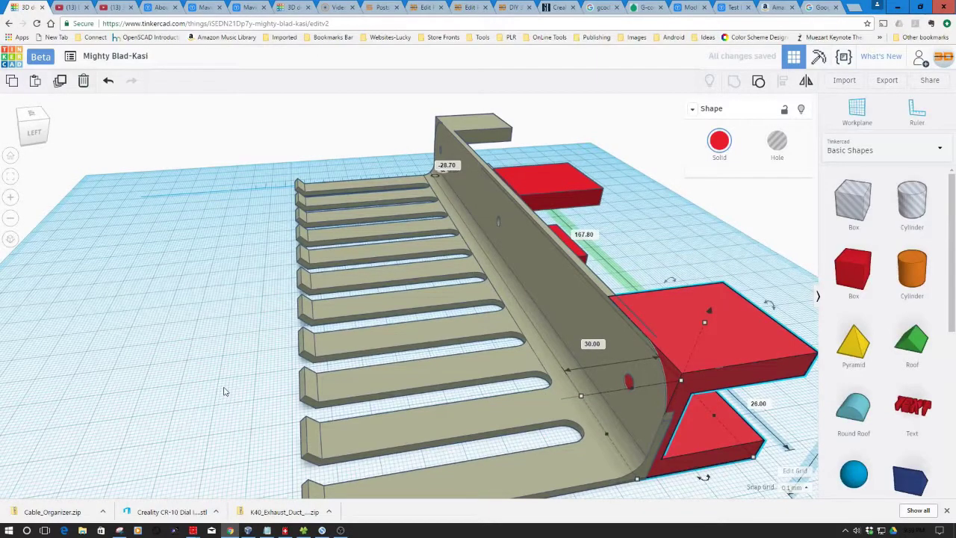
key(Right)
key(Right)
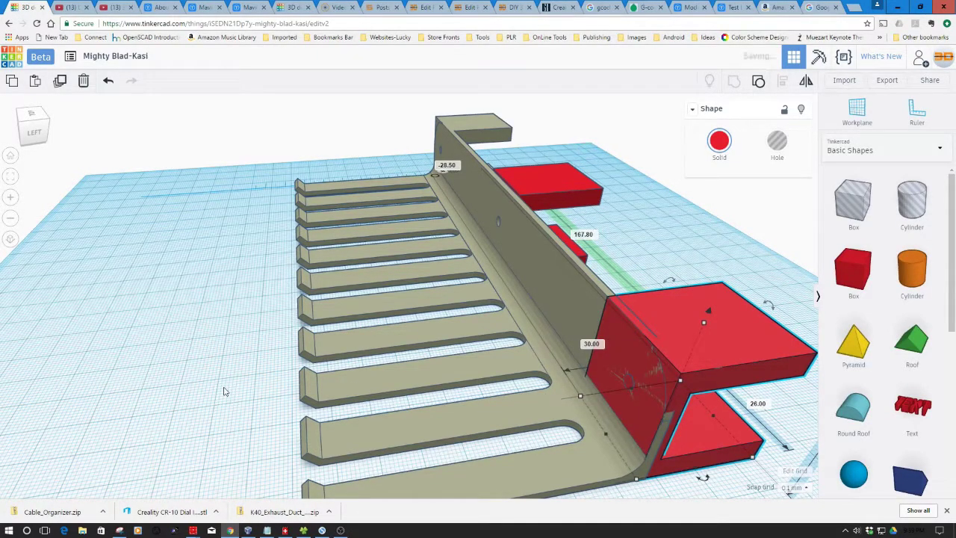
key(Left)
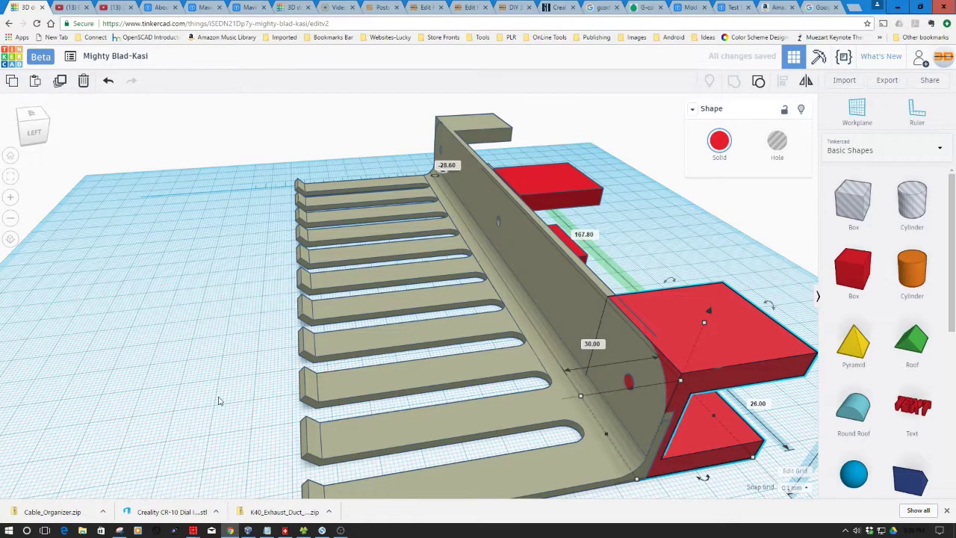
scroll(218, 400, up, 3)
scroll(219, 401, down, 2)
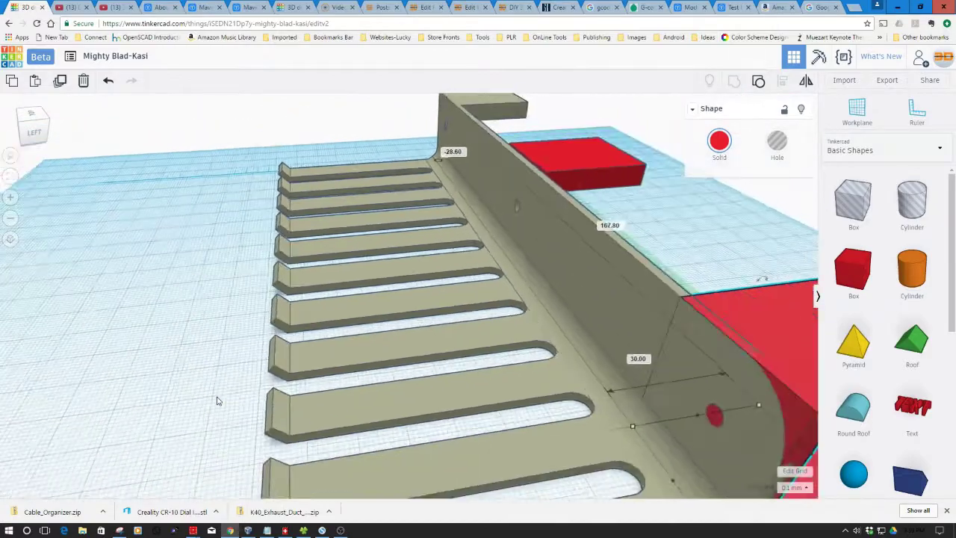
scroll(216, 401, down, 5)
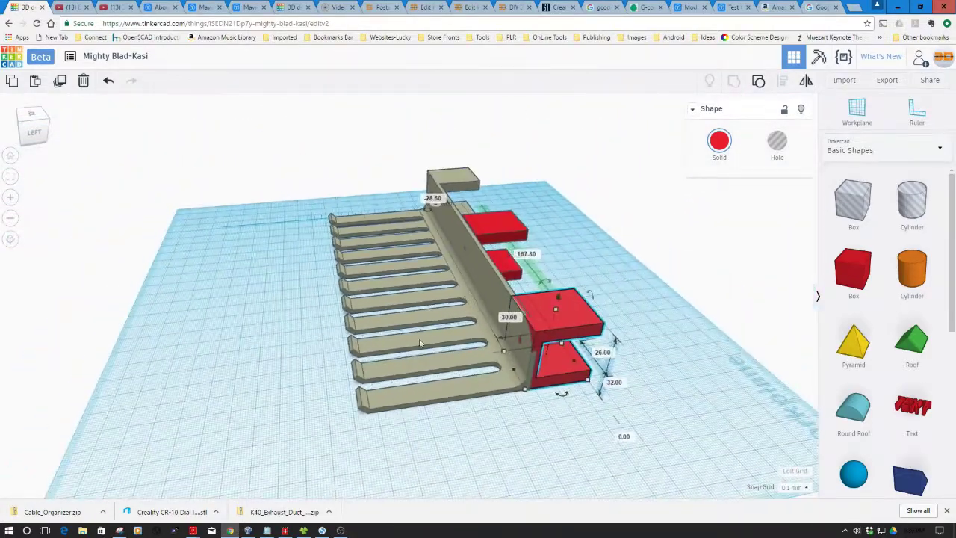
click(606, 404)
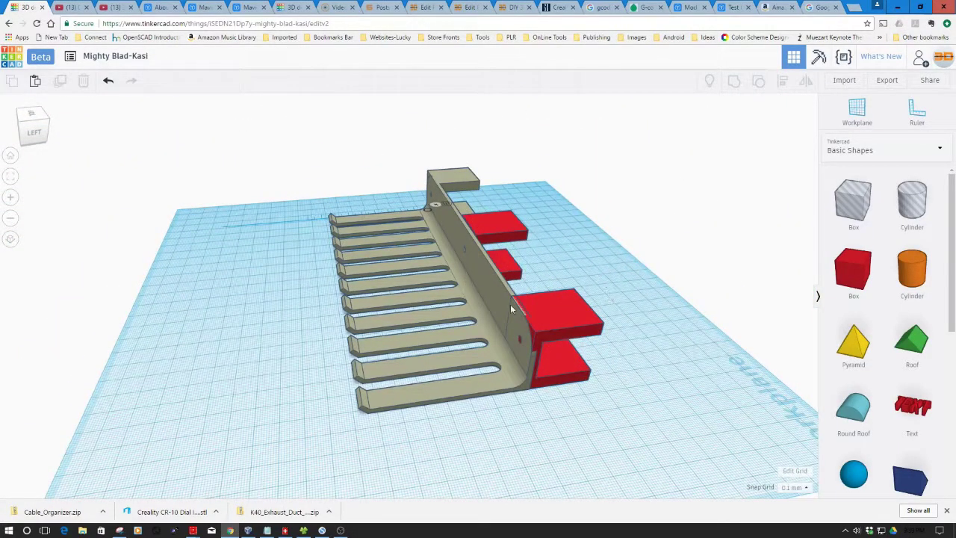
Step: Select the comb and its end clamps together and align them along their ends
drag(599, 267, 415, 407)
click(410, 441)
drag(405, 439, 603, 318)
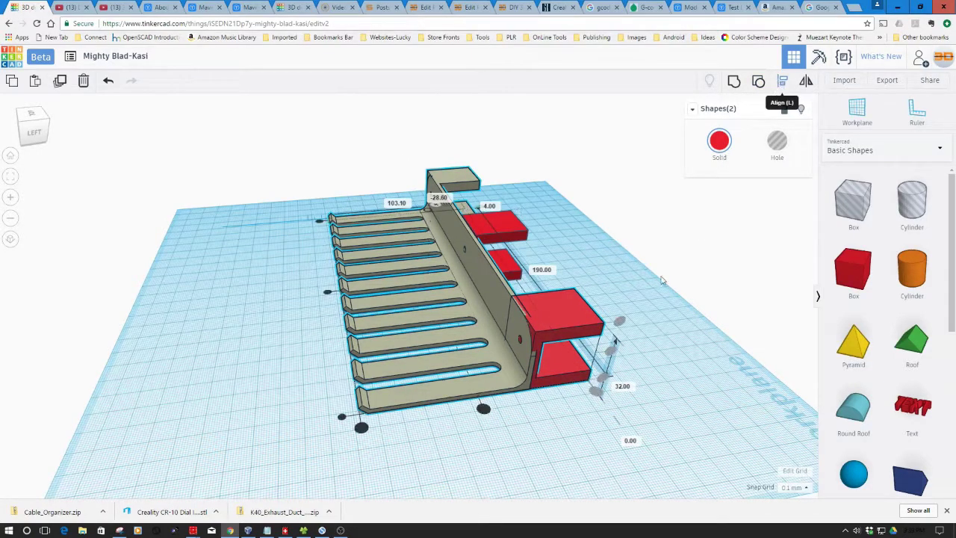
click(343, 418)
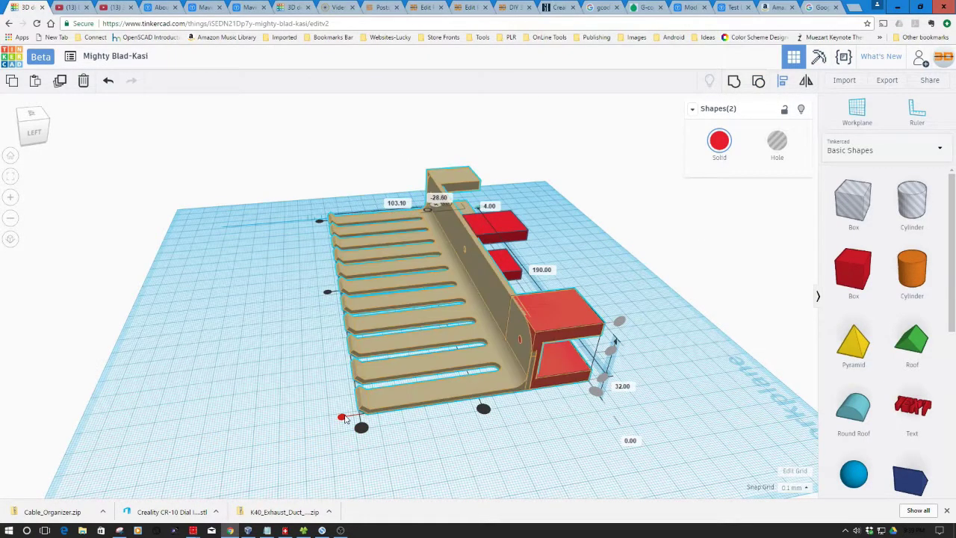
click(516, 469)
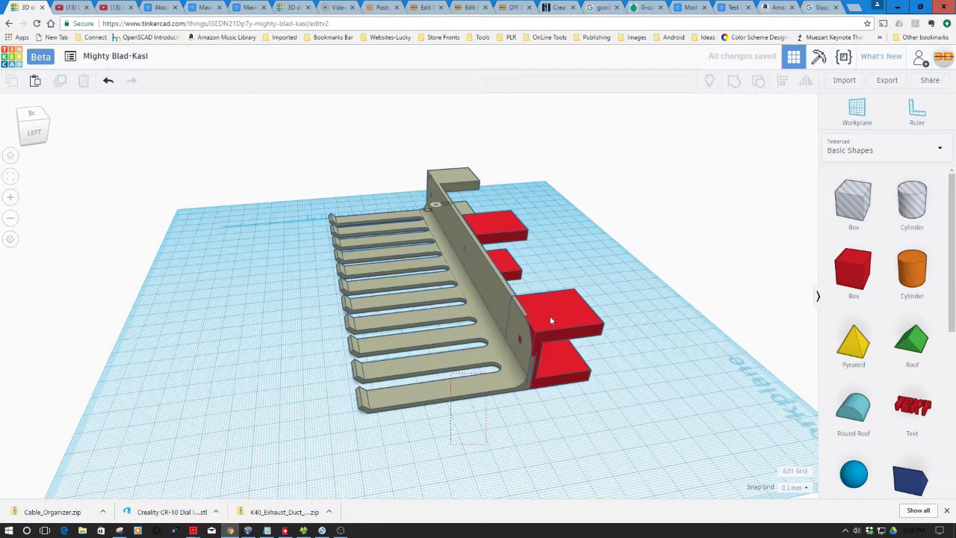
Step: Select all shapes, group them into one red model, and view it from above
key(ctrl+a)
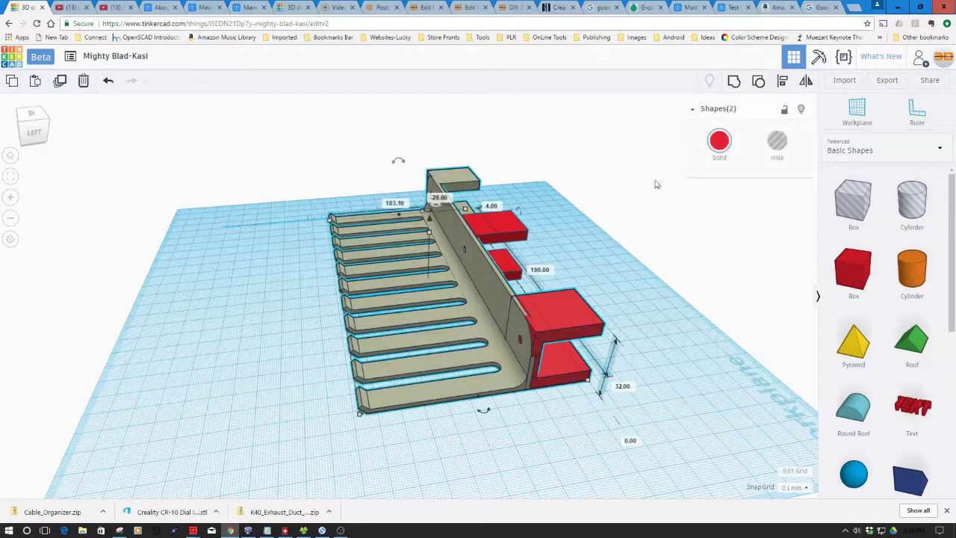
click(734, 80)
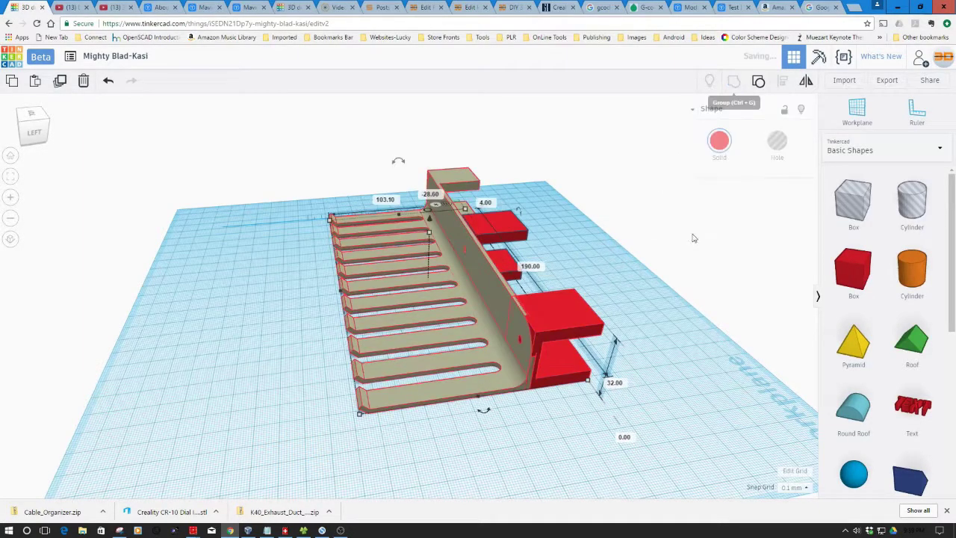
click(544, 432)
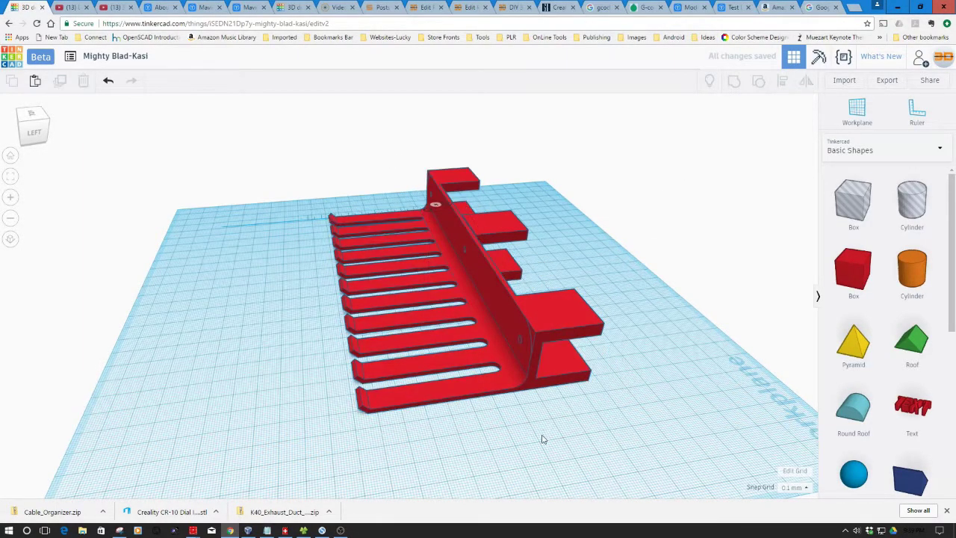
right_drag(543, 439, 369, 441)
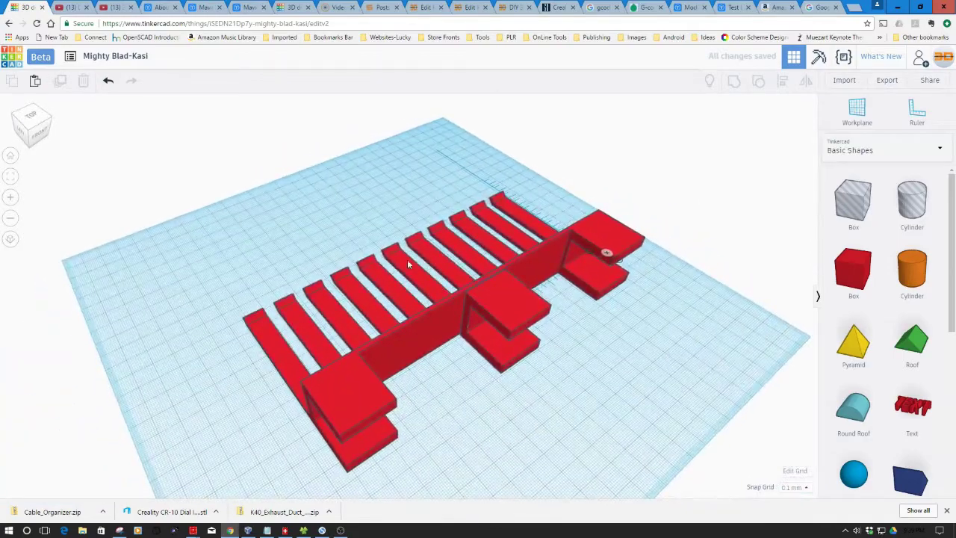
Step: Color the grouped organizer orange
click(407, 260)
click(701, 158)
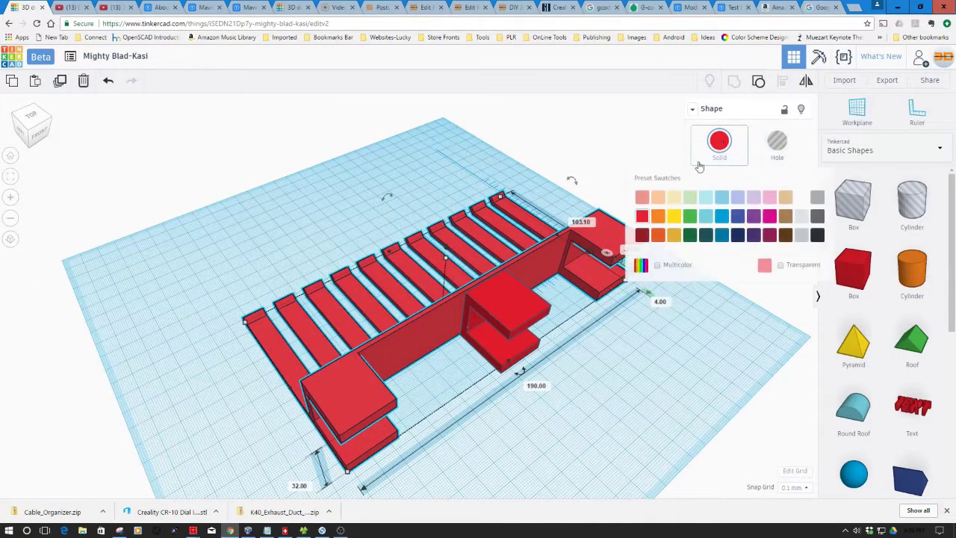
click(657, 216)
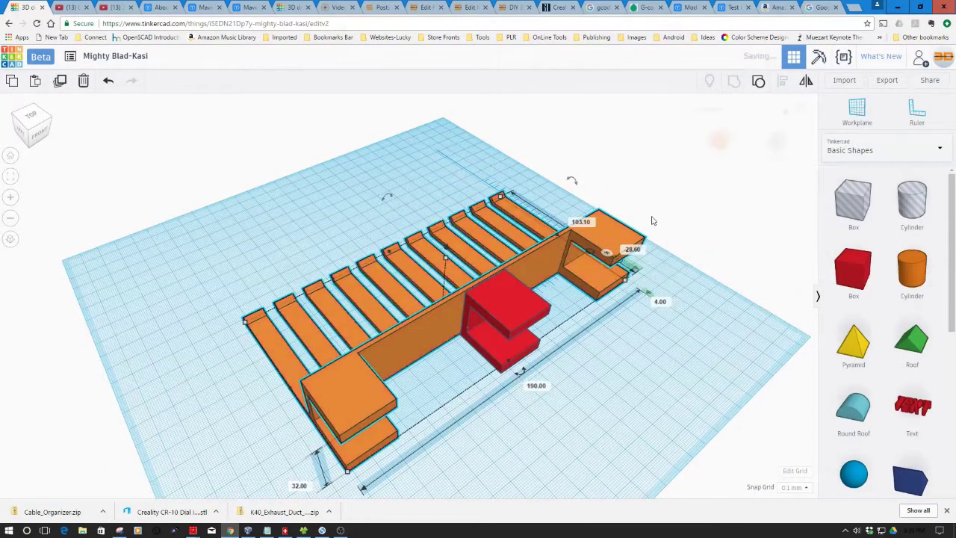
Step: Move the red center clamp snug against the backbone with three Up nudges, reaching a 28.50 offset
click(489, 306)
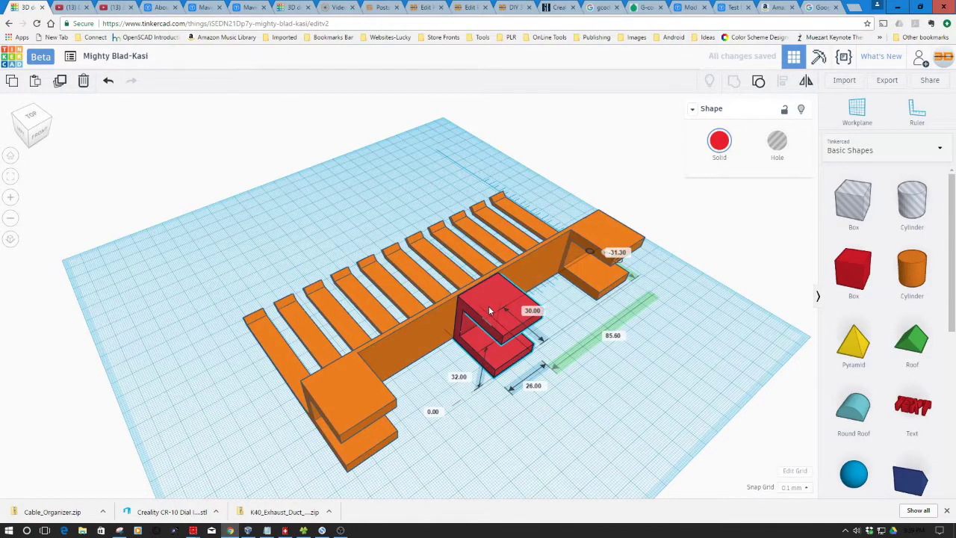
drag(488, 305, 485, 308)
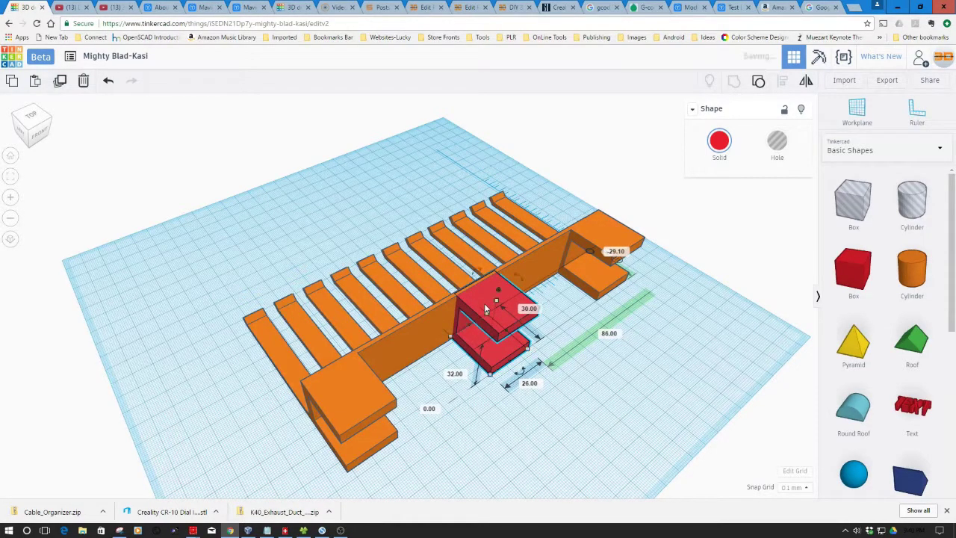
right_drag(487, 402, 670, 415)
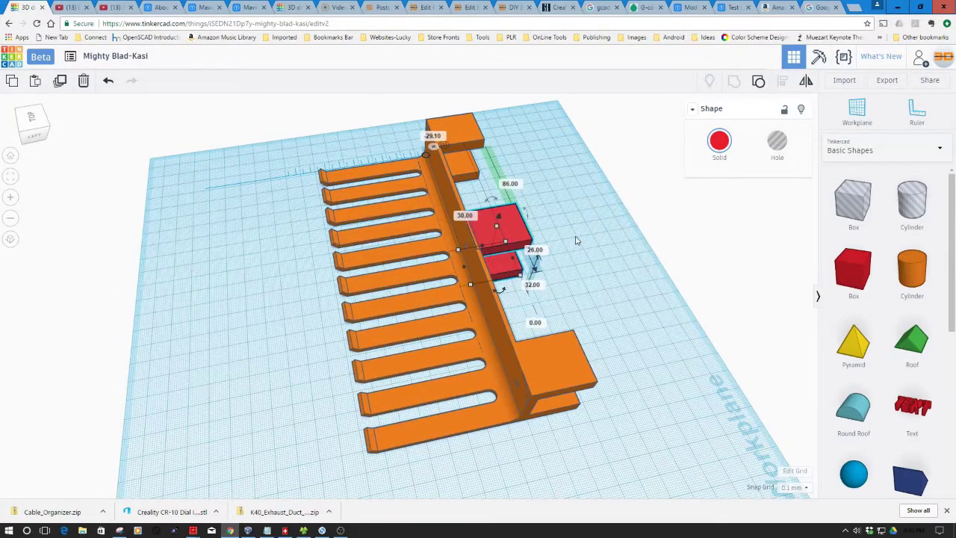
key(Up)
key(Up)
key(Up)
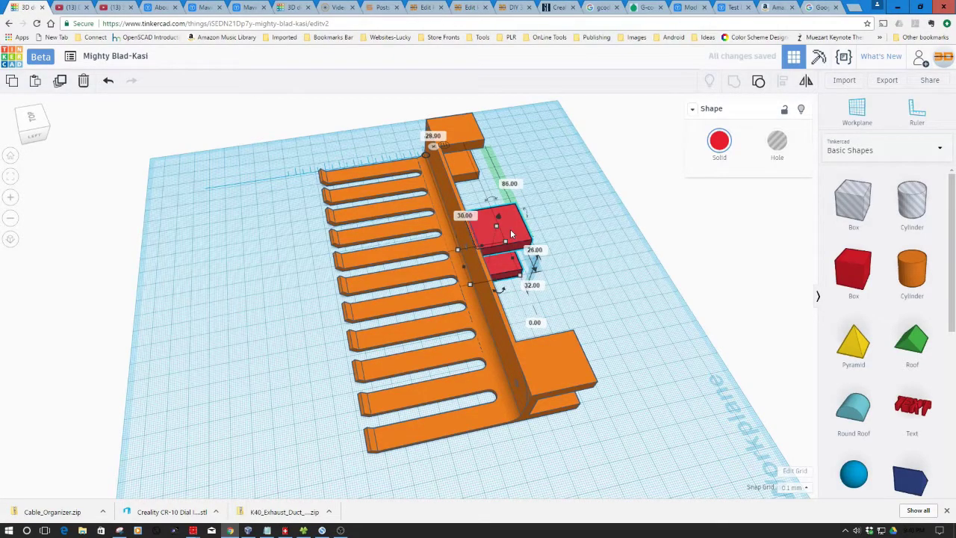
key(Up)
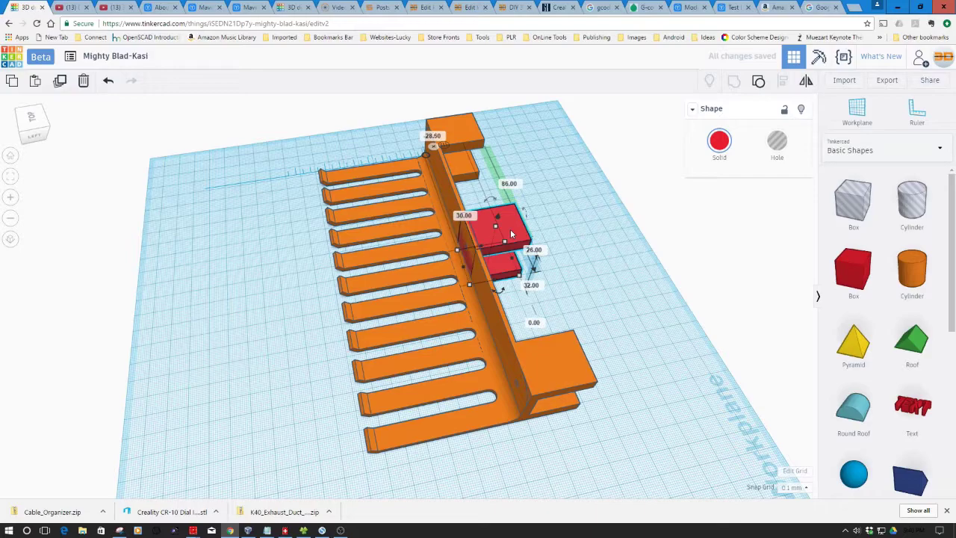
key(Up)
Step: Box-select the 190.00 × 103.10 × 32.00 mm orange organizer with the red center clamp, checking from several angles
right_drag(591, 396, 717, 330)
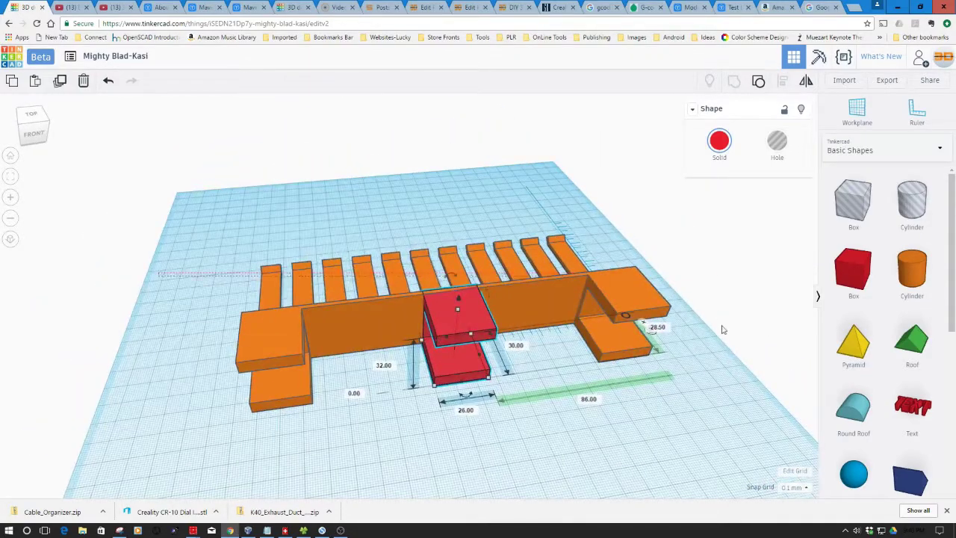
drag(722, 329, 704, 407)
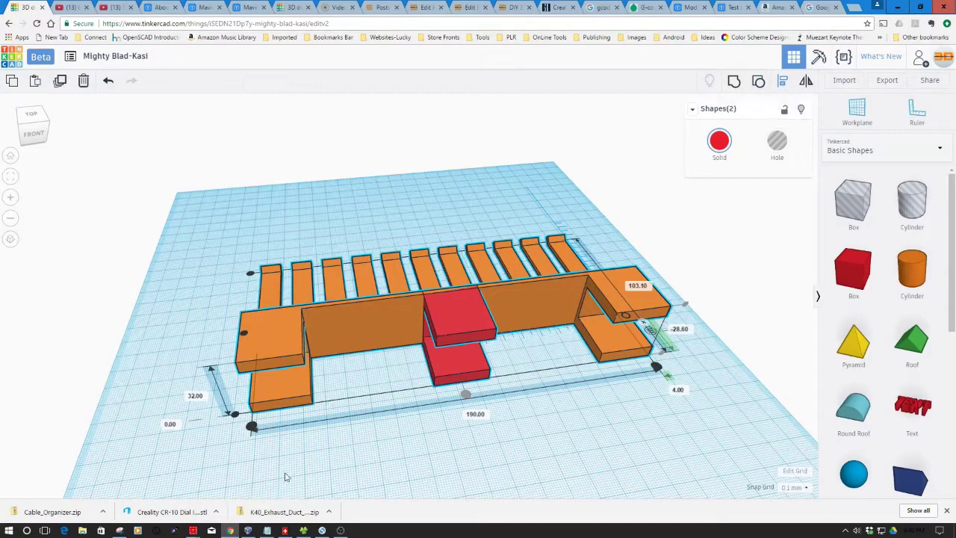
right_drag(284, 476, 451, 379)
click(353, 257)
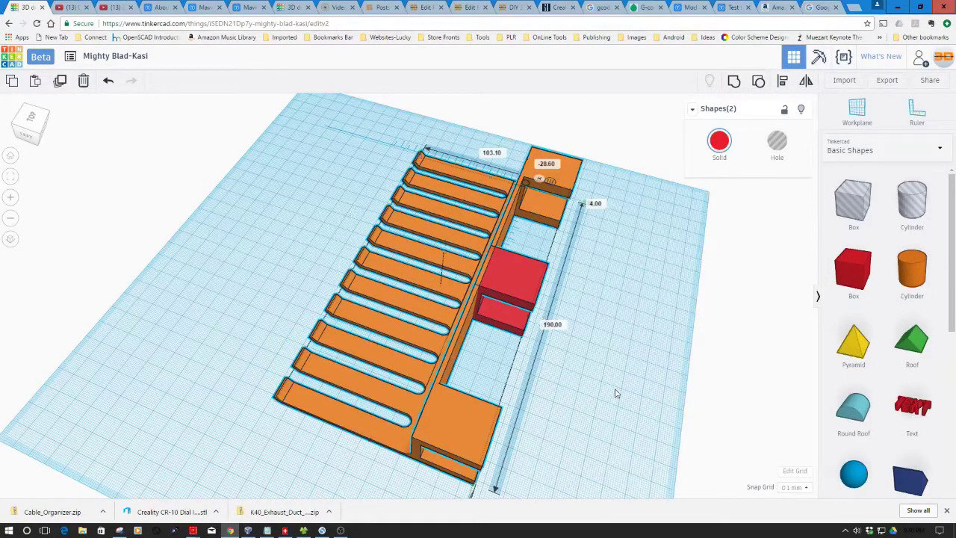
mouse_move(617, 390)
right_down()
mouse_move(486, 380)
mouse_move(448, 362)
mouse_move(478, 374)
mouse_move(627, 377)
right_up()
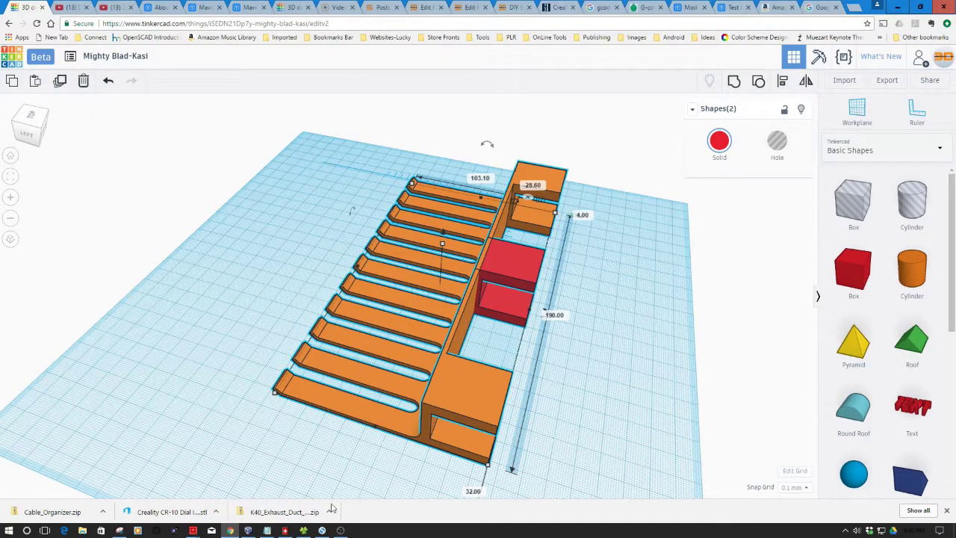
right_drag(331, 468, 383, 478)
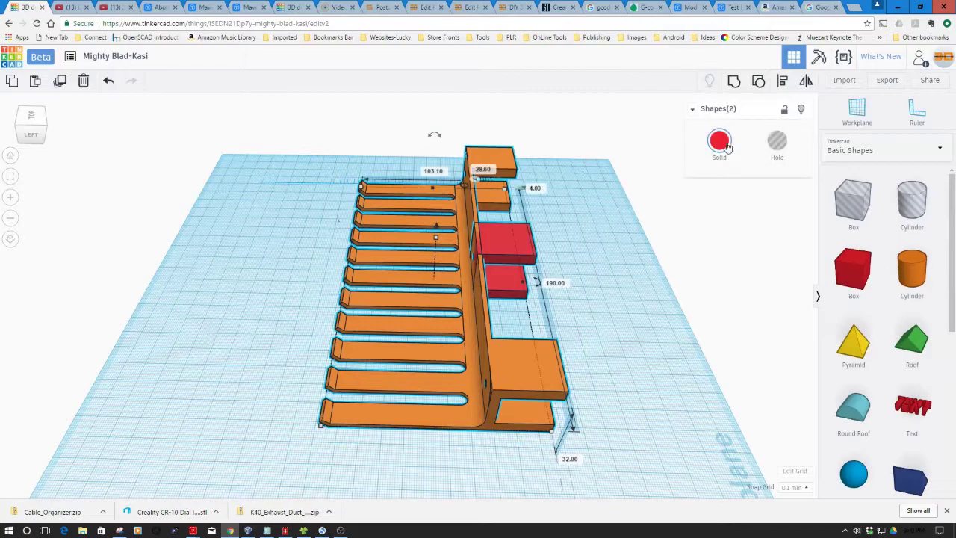
Step: Group the center clamp into the organizer, color it all orange, and view it obliquely
click(734, 84)
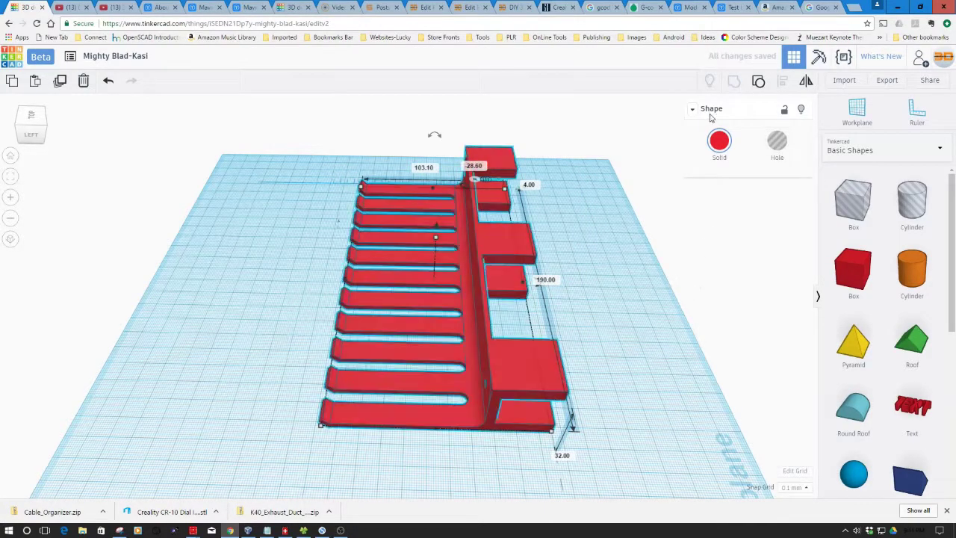
click(718, 142)
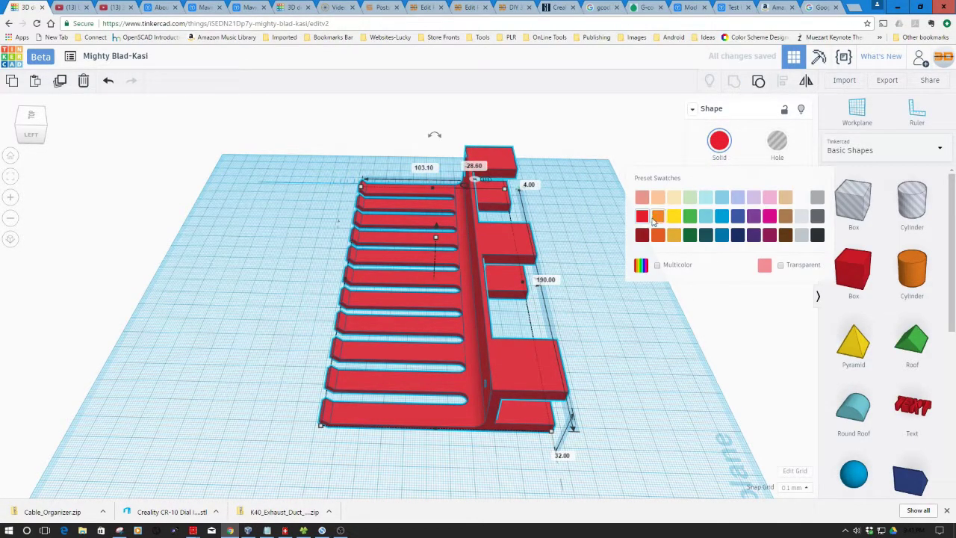
click(657, 216)
click(633, 341)
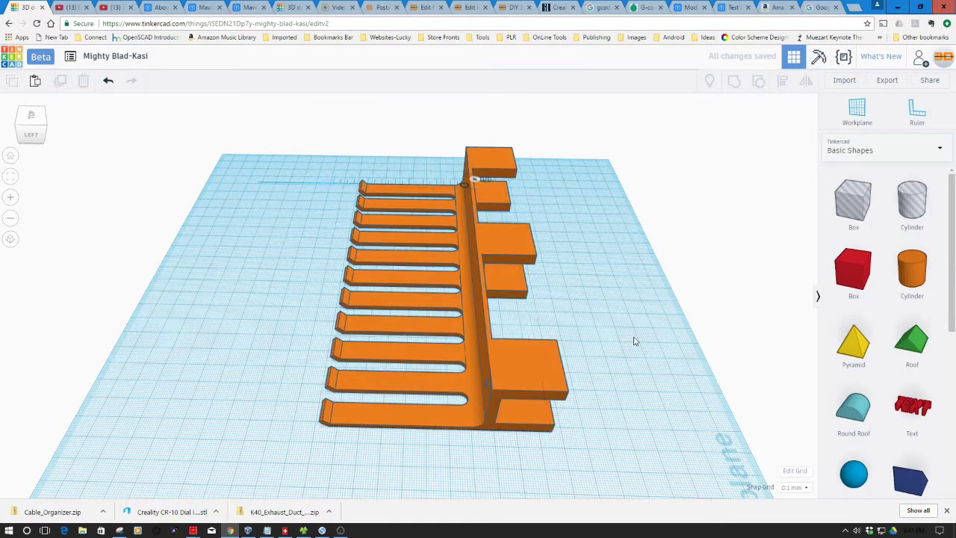
right_drag(633, 341, 503, 327)
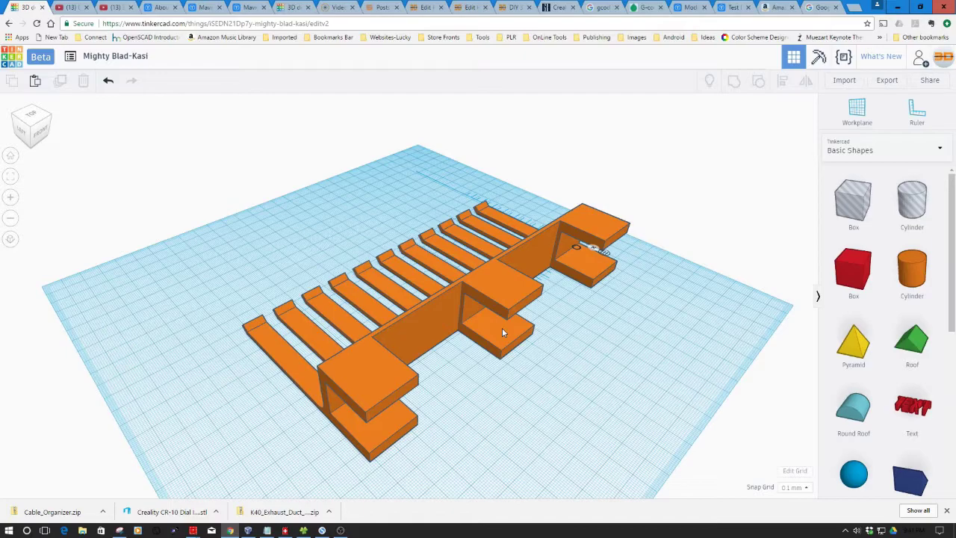
right_drag(287, 436, 342, 433)
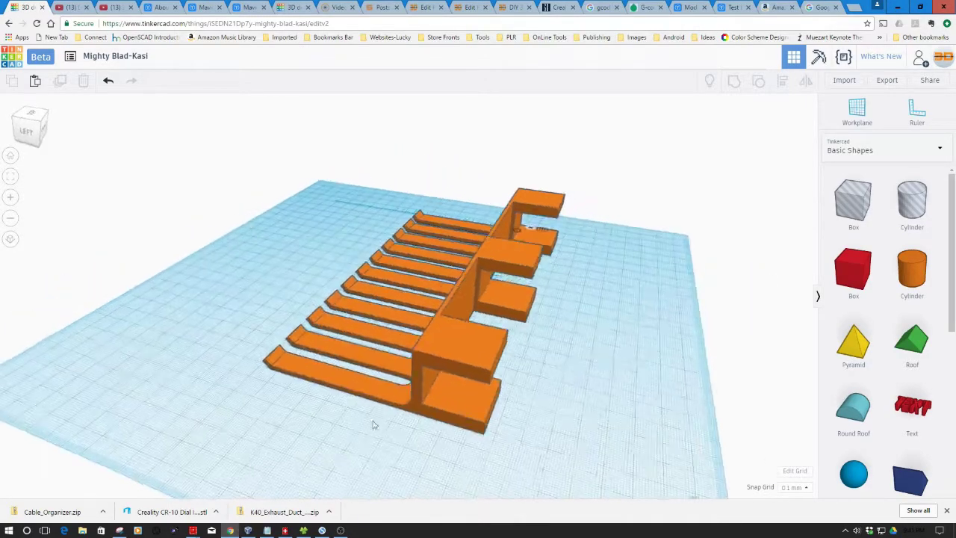
right_drag(373, 424, 409, 421)
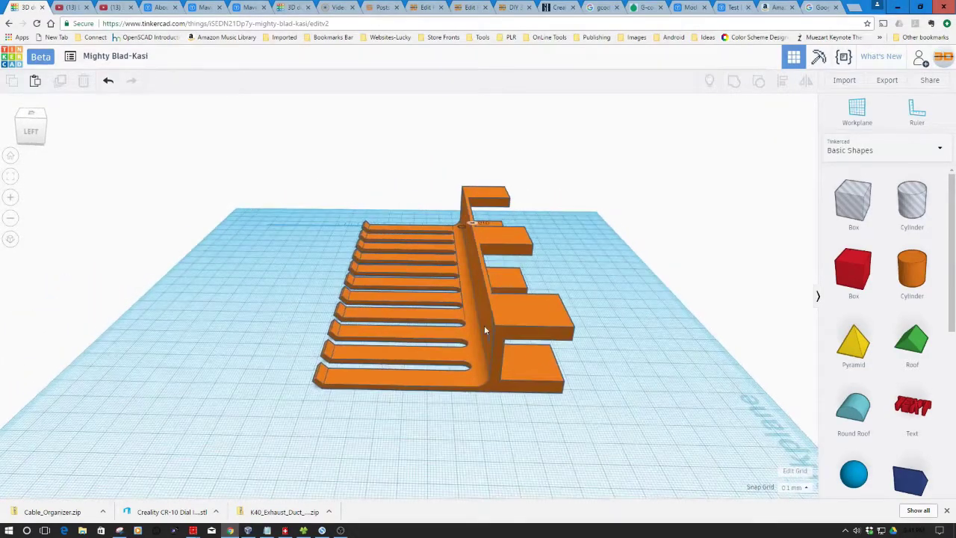